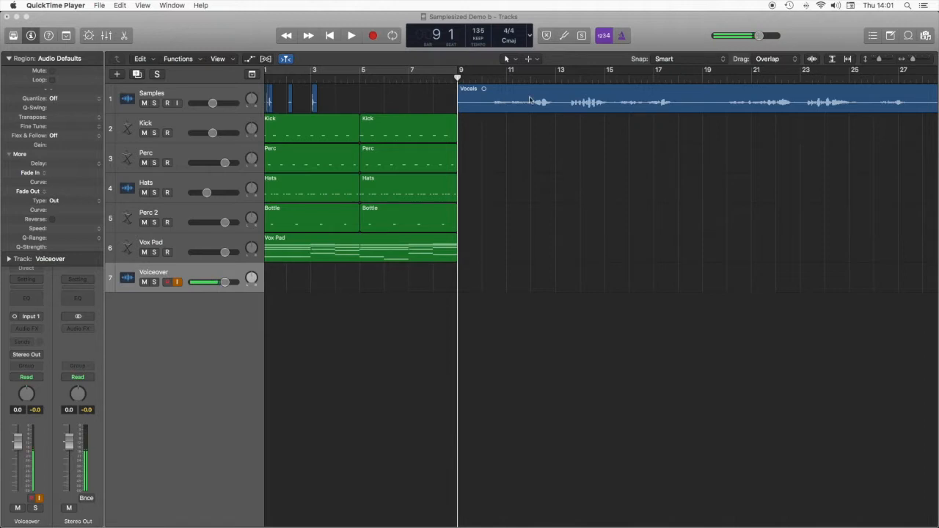
- Look along the Vocals region on the Samples track to find a phrase to use, starting around bar 10
{"action": "left_click", "coordinate": [493, 78]}
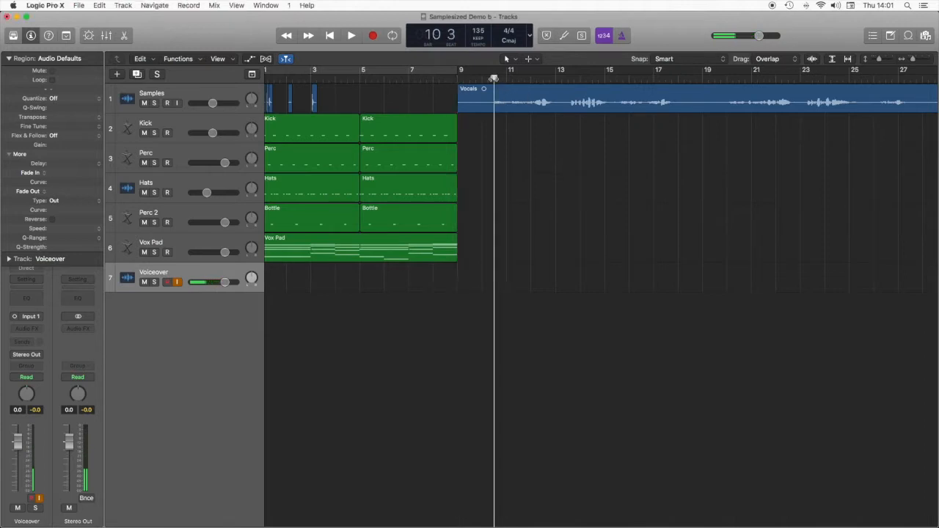
{"action": "scroll", "coordinate": [494, 79], "scroll_direction": "down", "scroll_amount": 3}
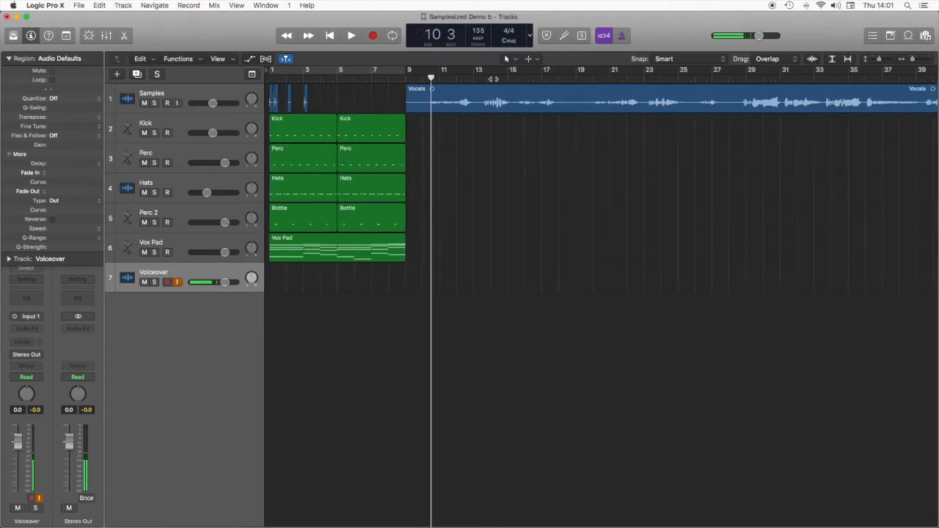
{"action": "scroll", "coordinate": [486, 80], "scroll_direction": "up", "scroll_amount": 2}
{"action": "left_click", "coordinate": [420, 79]}
{"action": "key", "text": "space"}
{"action": "key", "text": "space"}
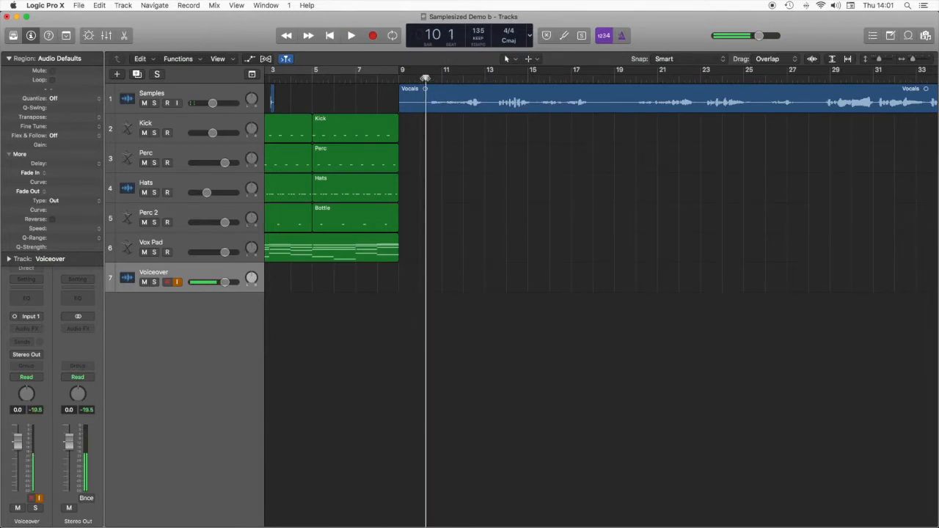
{"action": "scroll", "coordinate": [423, 78], "scroll_direction": "left", "scroll_amount": 1}
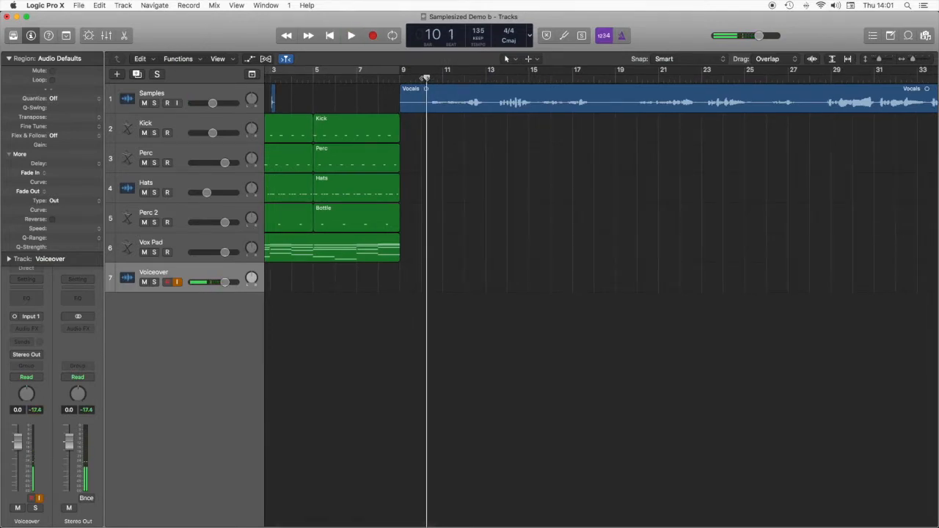
{"action": "scroll", "coordinate": [424, 78], "scroll_direction": "right", "scroll_amount": 10}
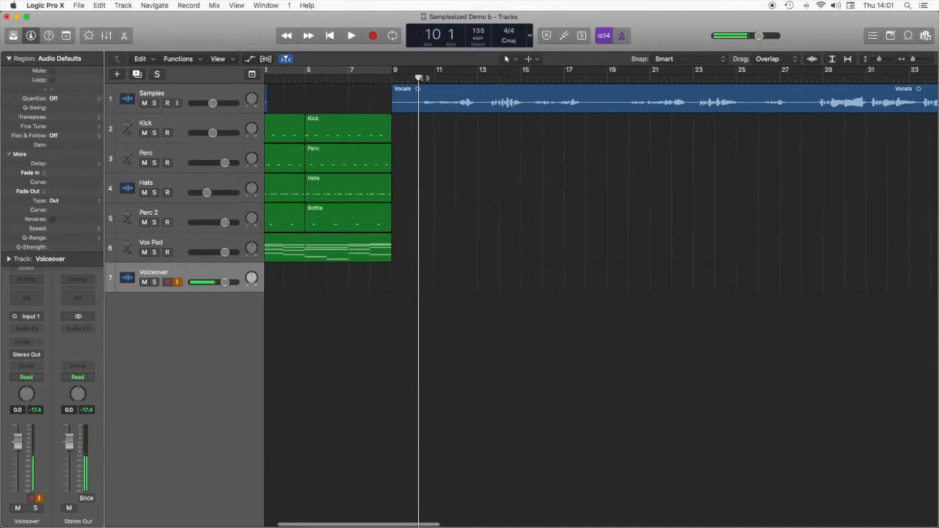
{"action": "scroll", "coordinate": [424, 78], "scroll_direction": "right", "scroll_amount": 10}
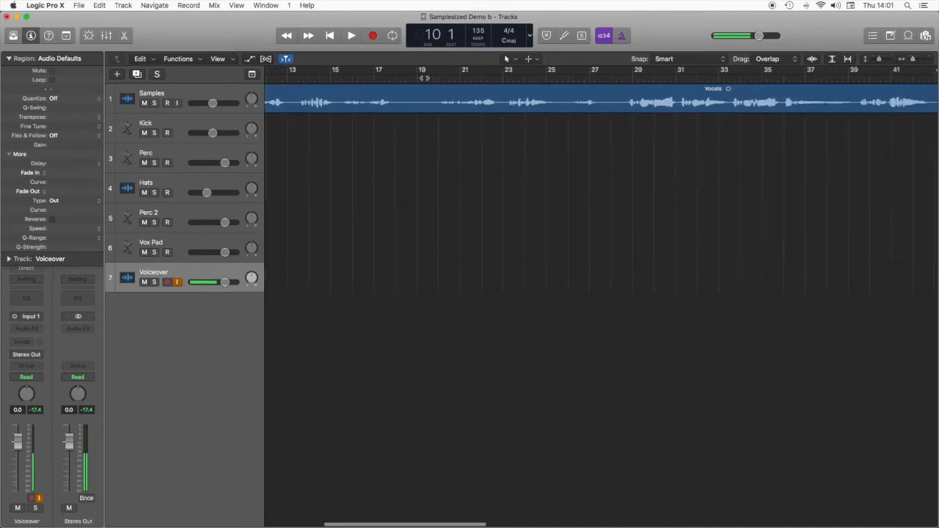
{"action": "scroll", "coordinate": [424, 78], "scroll_direction": "right", "scroll_amount": 12}
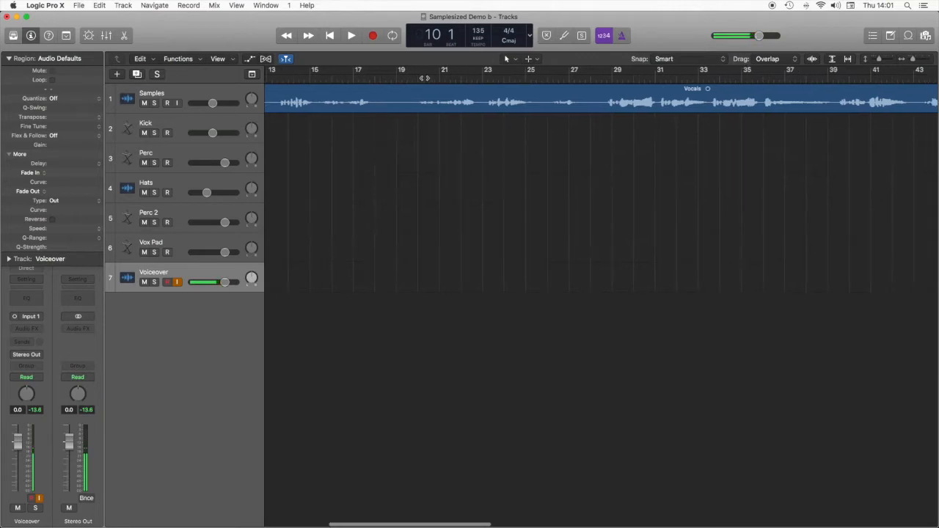
{"action": "scroll", "coordinate": [424, 78], "scroll_direction": "right", "scroll_amount": 3}
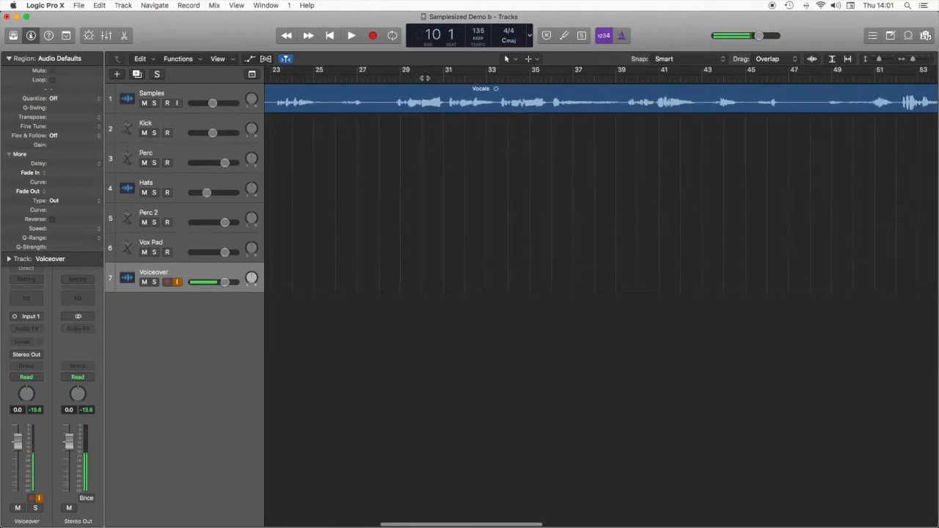
{"action": "scroll", "coordinate": [424, 78], "scroll_direction": "left", "scroll_amount": 7}
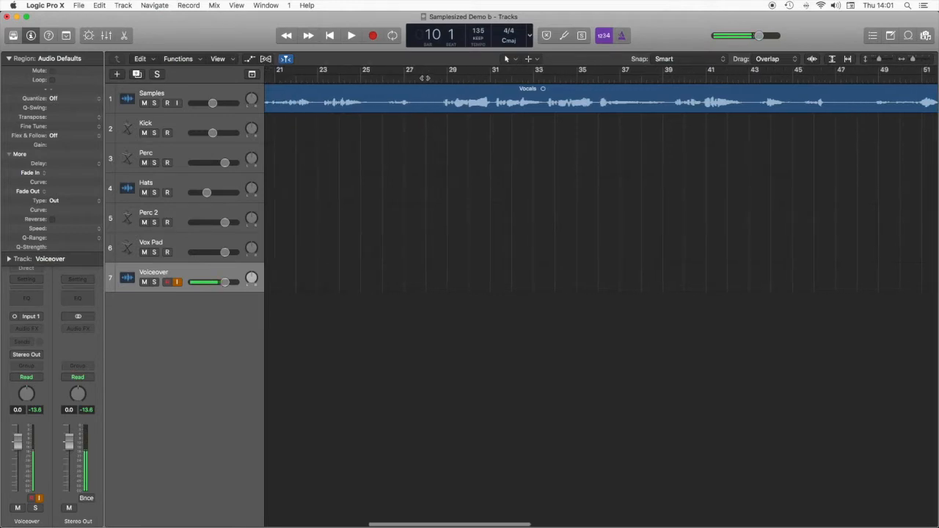
{"action": "scroll", "coordinate": [424, 78], "scroll_direction": "left", "scroll_amount": 20}
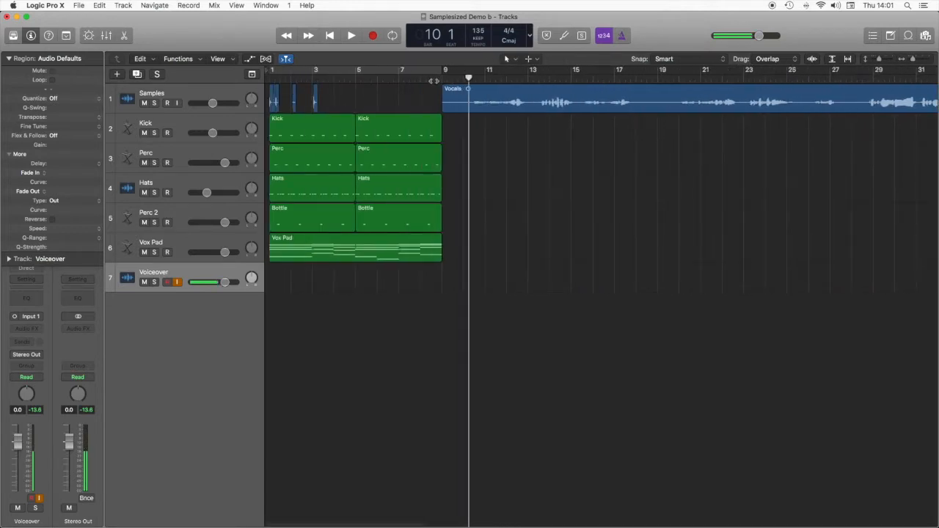
- Play the vocals from bar 10, cut the region just before bar 18 and delete everything after the cut
{"action": "key", "text": "space"}
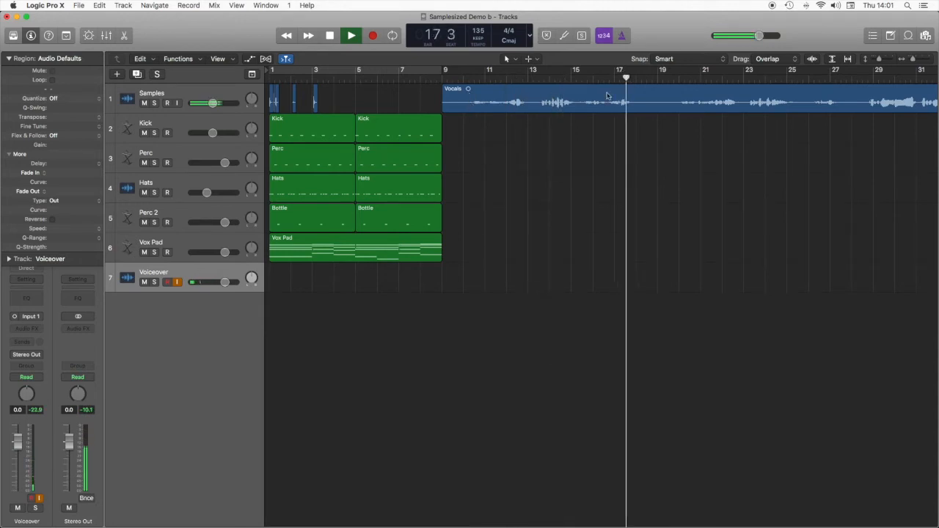
{"action": "key", "text": "space"}
{"action": "left_click", "coordinate": [635, 93]}
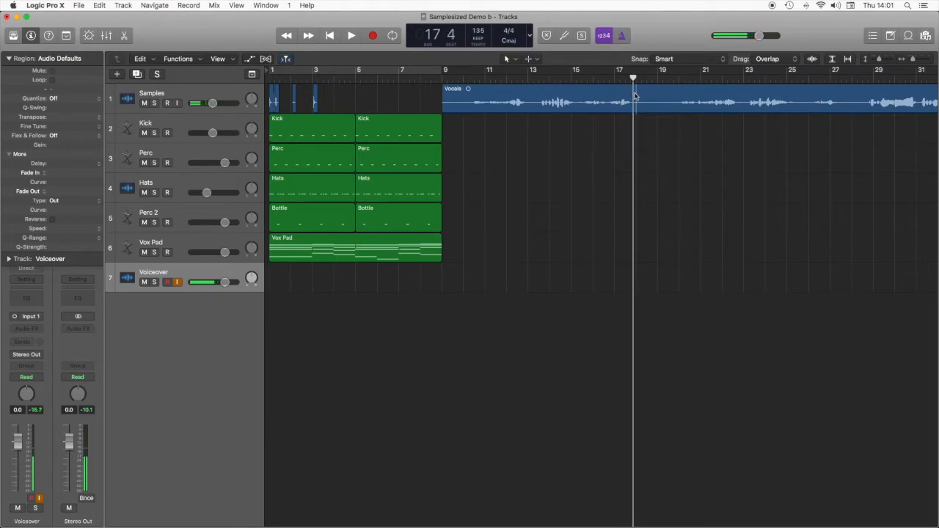
{"action": "left_click", "coordinate": [642, 97]}
{"action": "key", "text": "Delete"}
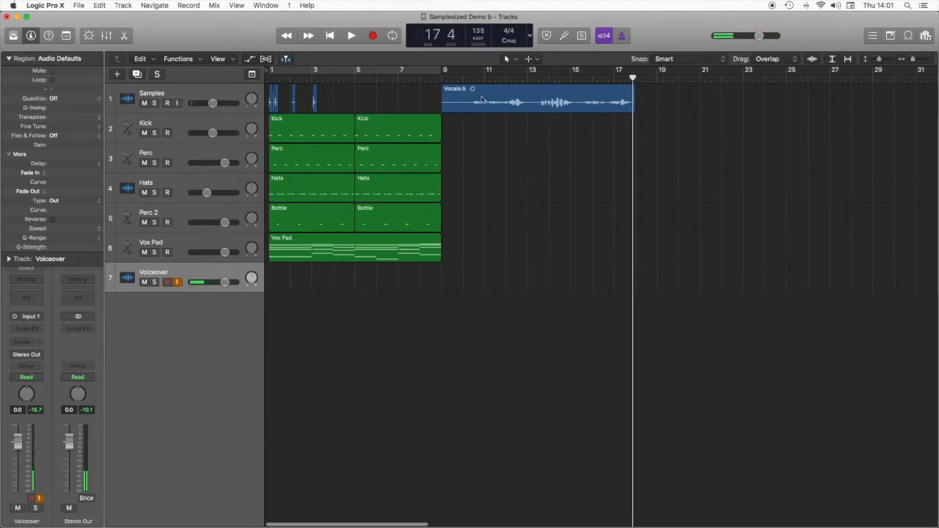
- Split the remaining vocal region at its first transient in bar 10 and delete the silent part before it
{"action": "left_click", "coordinate": [453, 104]}
{"action": "key", "text": "Right"}
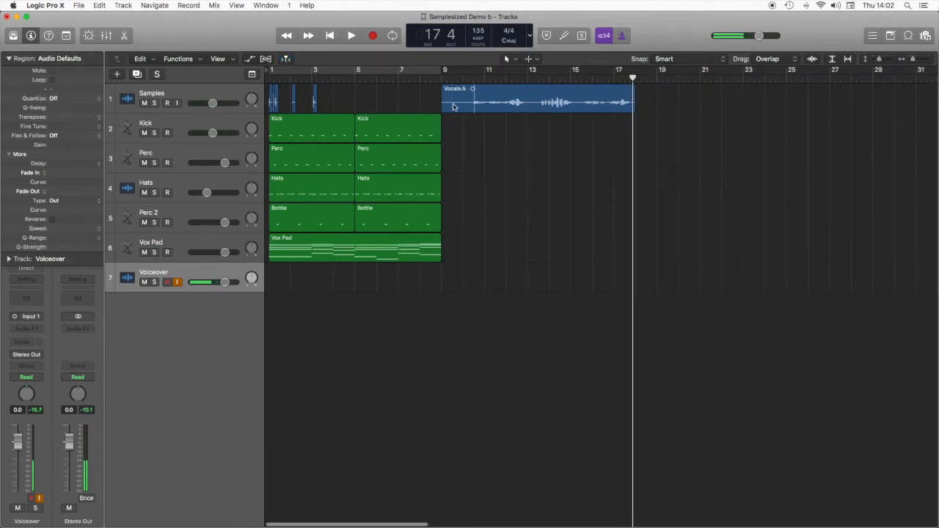
{"action": "key", "text": "super+t"}
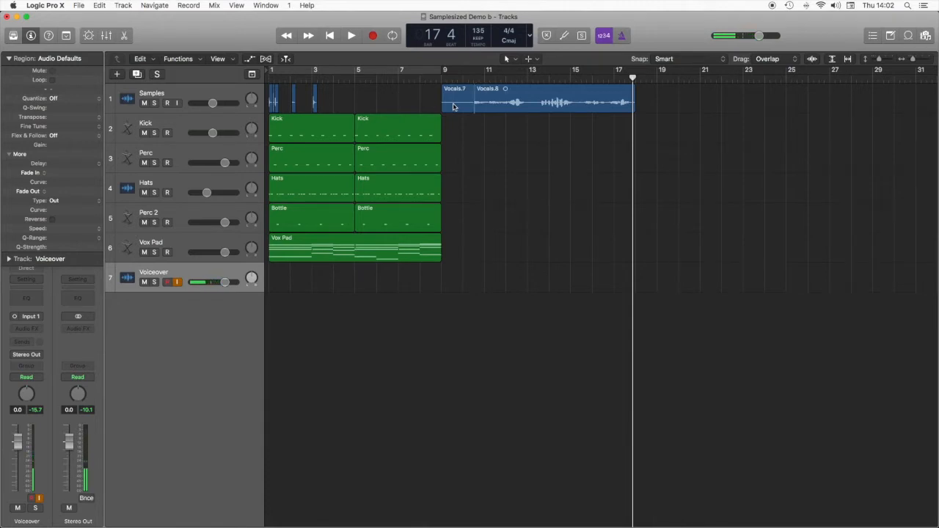
{"action": "left_click", "coordinate": [454, 108]}
{"action": "key", "text": "Delete"}
- Start converting the trimmed vocal region to a new sampler track, with zones from Transient Markers and the instrument name Vocal Lead
{"action": "left_click", "coordinate": [482, 104]}
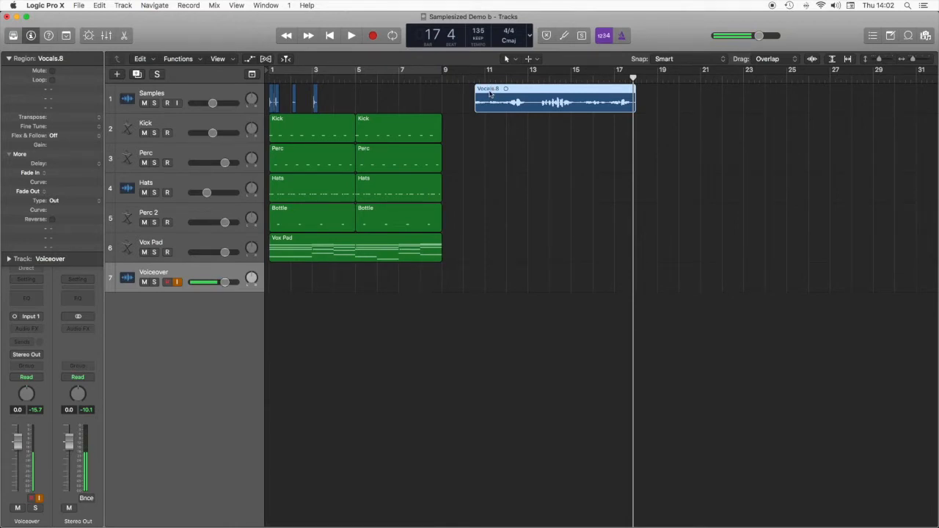
{"action": "right_click", "coordinate": [490, 93]}
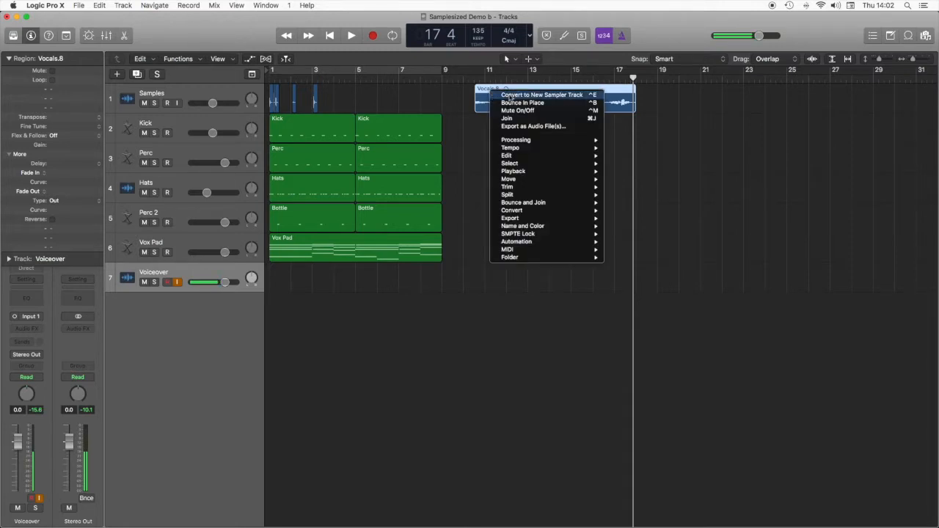
{"action": "left_click", "coordinate": [511, 96]}
{"action": "left_click", "coordinate": [484, 63]}
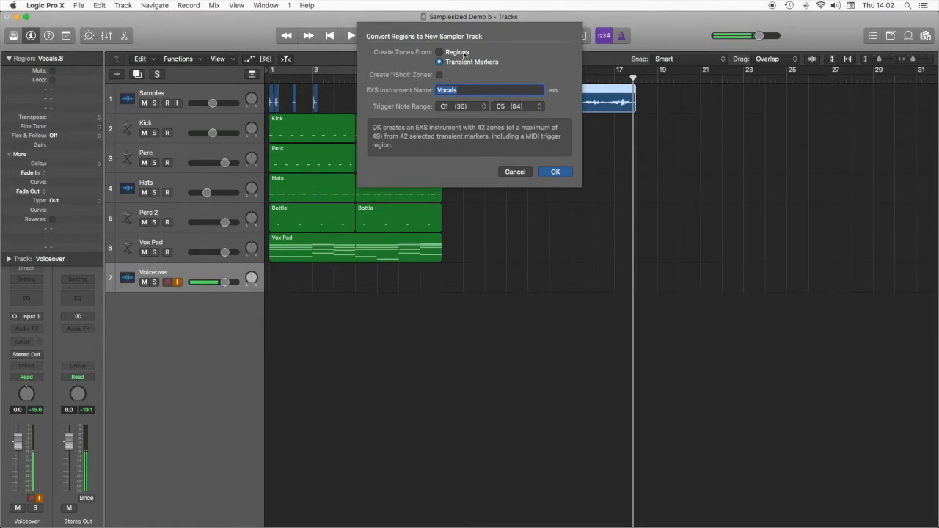
{"action": "left_click", "coordinate": [464, 54]}
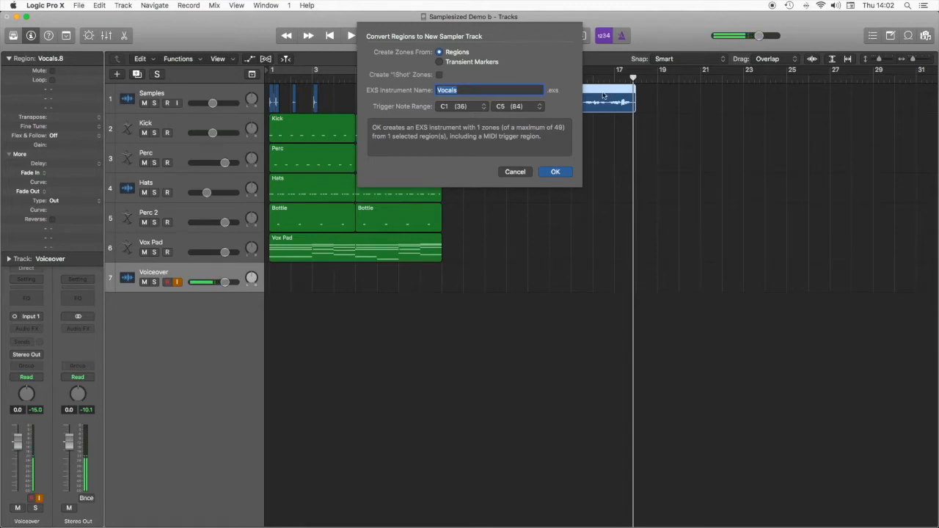
{"action": "left_click", "coordinate": [478, 63]}
{"action": "type", "text": "Vocal Lead"}
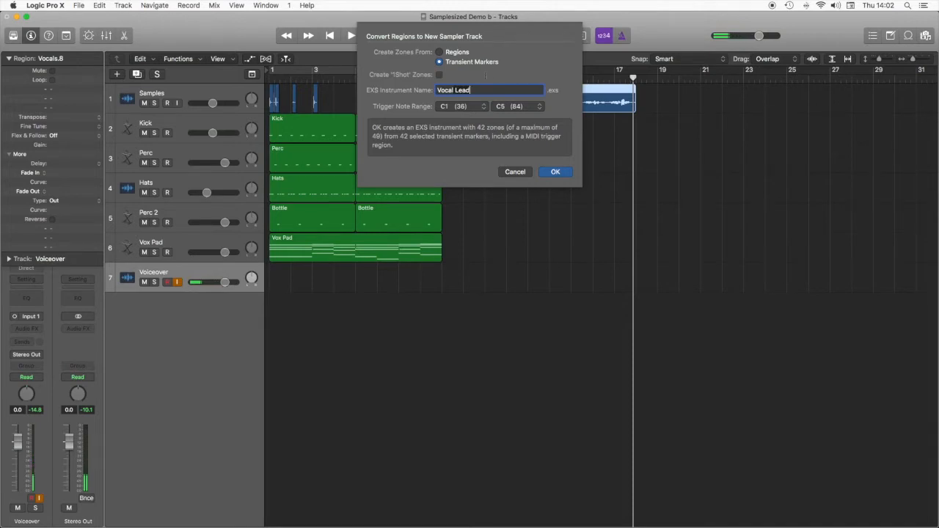
- Keep the trigger note range at C1 to C5 and create the sampler track
{"action": "left_click", "coordinate": [460, 106]}
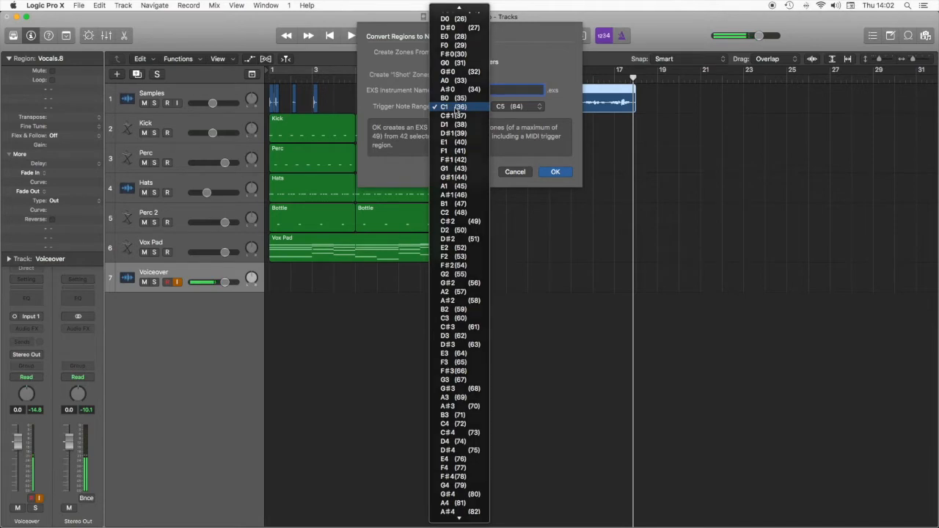
{"action": "left_click", "coordinate": [456, 107]}
{"action": "left_click", "coordinate": [506, 108]}
{"action": "left_click", "coordinate": [505, 108]}
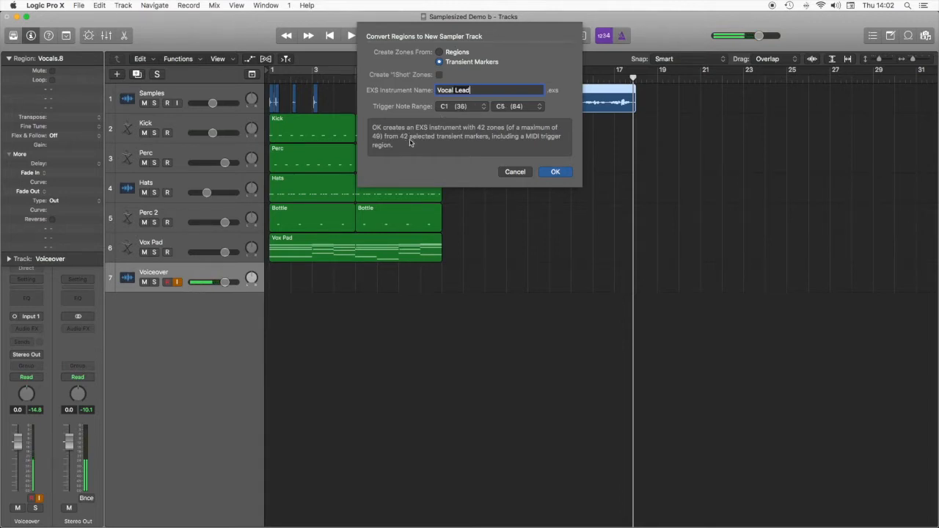
{"action": "left_click", "coordinate": [554, 172]}
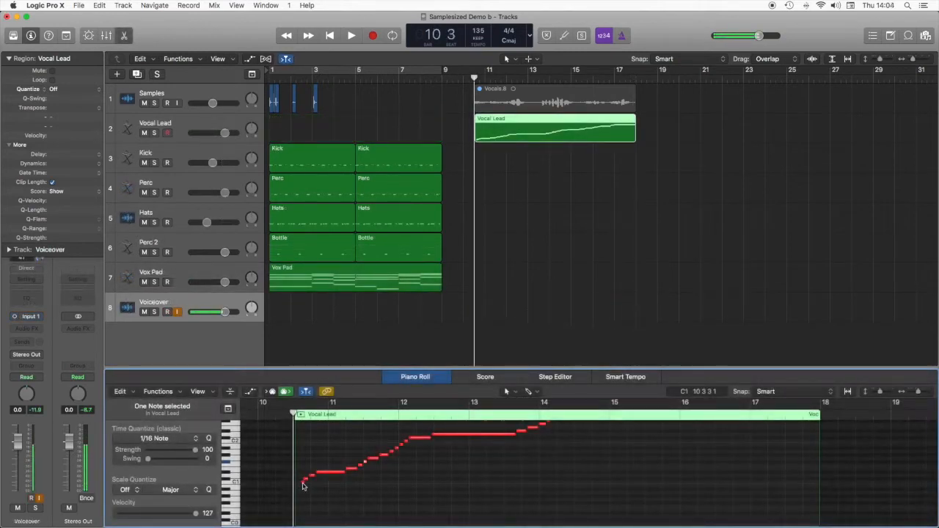
- Audition the lowest slices of the Vocal Lead region in the Piano Roll, from C1 upwards
{"action": "scroll", "coordinate": [318, 490], "scroll_direction": "left", "scroll_amount": 1}
{"action": "left_click", "coordinate": [315, 488]}
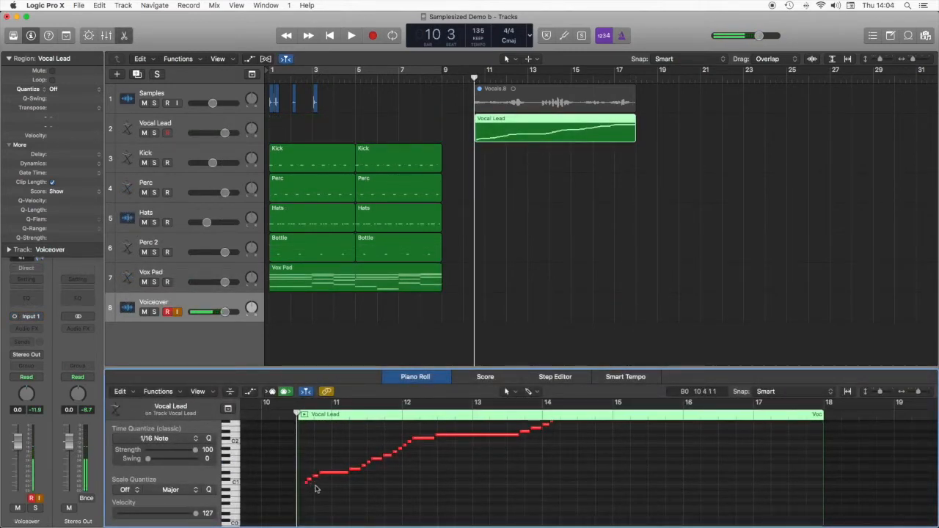
{"action": "scroll", "coordinate": [315, 489], "scroll_direction": "up", "scroll_amount": 1}
{"action": "scroll", "coordinate": [315, 489], "scroll_direction": "right", "scroll_amount": 1}
{"action": "left_click", "coordinate": [308, 485]}
{"action": "left_click", "coordinate": [342, 476]}
{"action": "left_click", "coordinate": [361, 468]}
{"action": "left_click", "coordinate": [304, 484]}
- Examine the higher notes of the Vocal Lead region and audition the last slice at E4
{"action": "scroll", "coordinate": [319, 490], "scroll_direction": "up", "scroll_amount": 5}
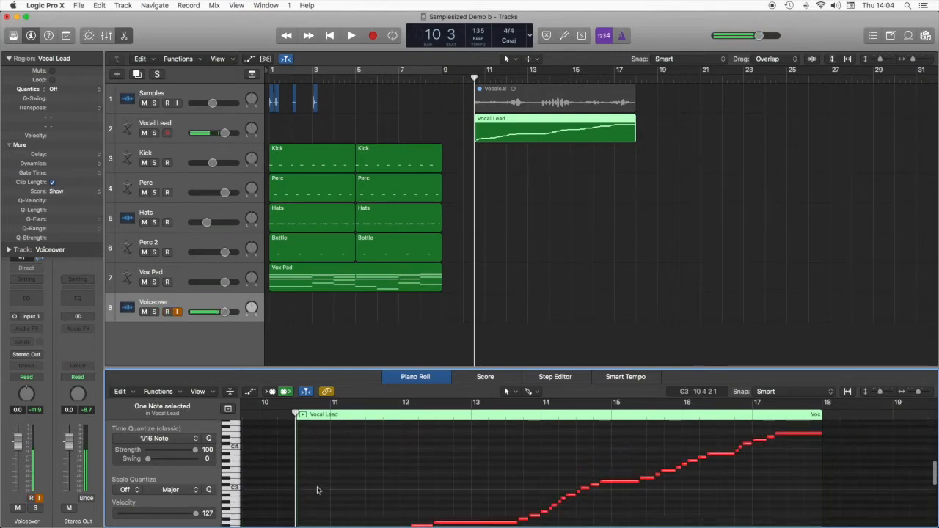
{"action": "scroll", "coordinate": [274, 460], "scroll_direction": "up", "scroll_amount": 3}
{"action": "scroll", "coordinate": [274, 460], "scroll_direction": "down", "scroll_amount": 3}
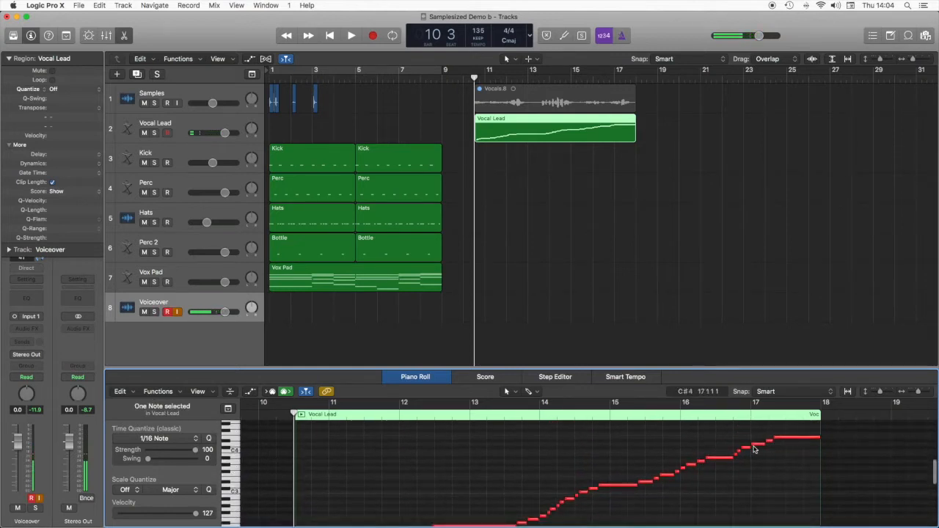
{"action": "left_click", "coordinate": [776, 438]}
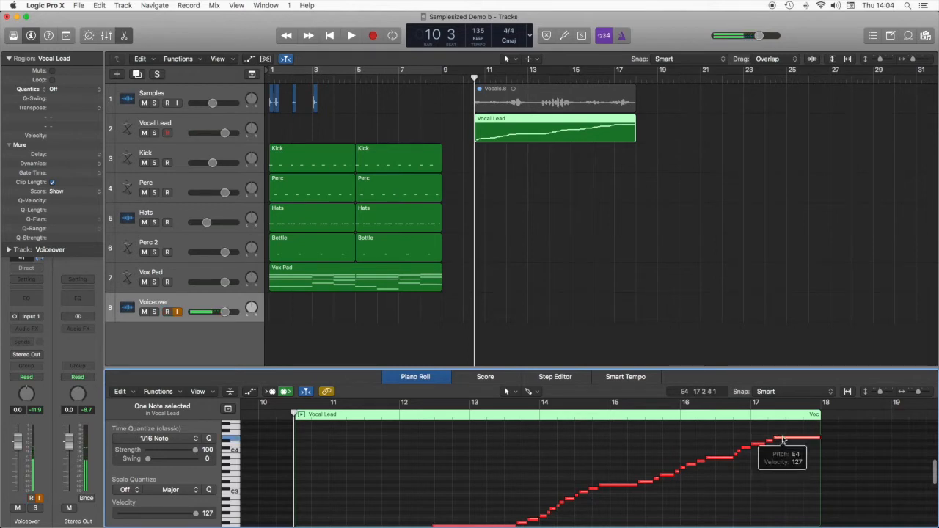
{"action": "left_click", "coordinate": [635, 464]}
{"action": "scroll", "coordinate": [635, 464], "scroll_direction": "left", "scroll_amount": 5}
{"action": "scroll", "coordinate": [635, 464], "scroll_direction": "down", "scroll_amount": 2}
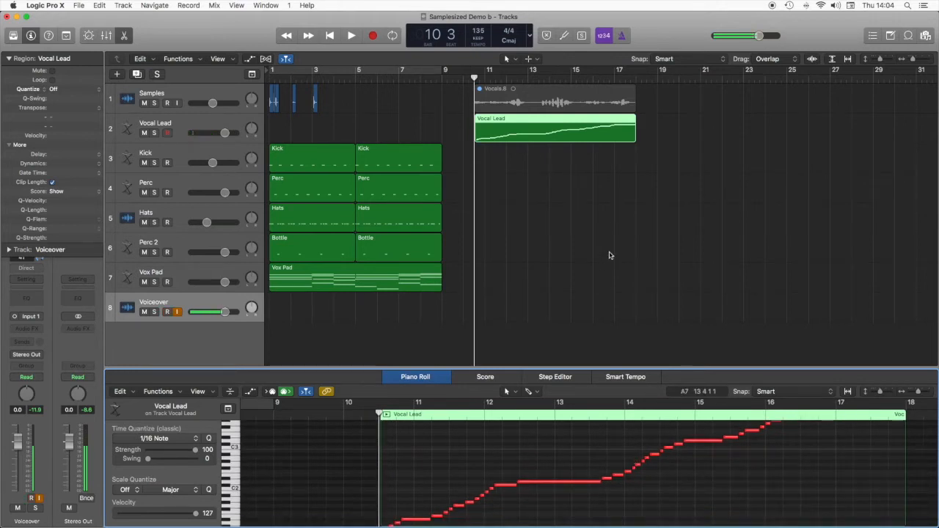
- Delete the generated MIDI region from the Vocal Lead track and return the playhead to the start of the project
{"action": "left_click", "coordinate": [557, 133]}
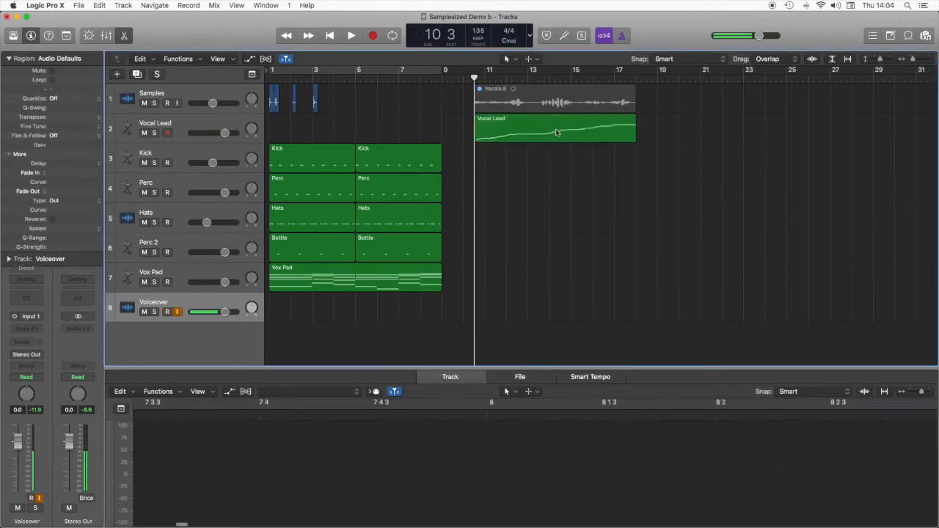
{"action": "key", "text": "Delete"}
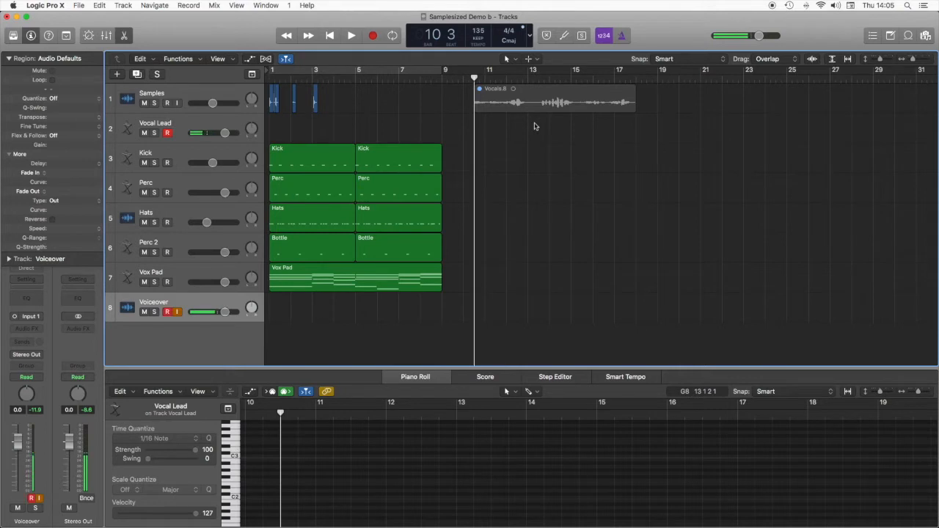
{"action": "key", "text": "Return"}
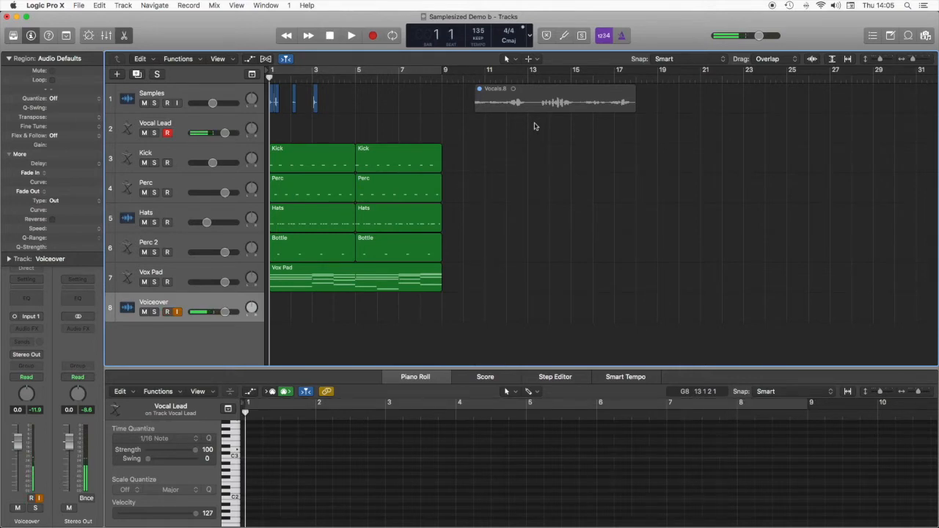
- Cycle bars 1 to 9 to play through the beat once, and select the Vocal Lead track
{"action": "left_click", "coordinate": [423, 74]}
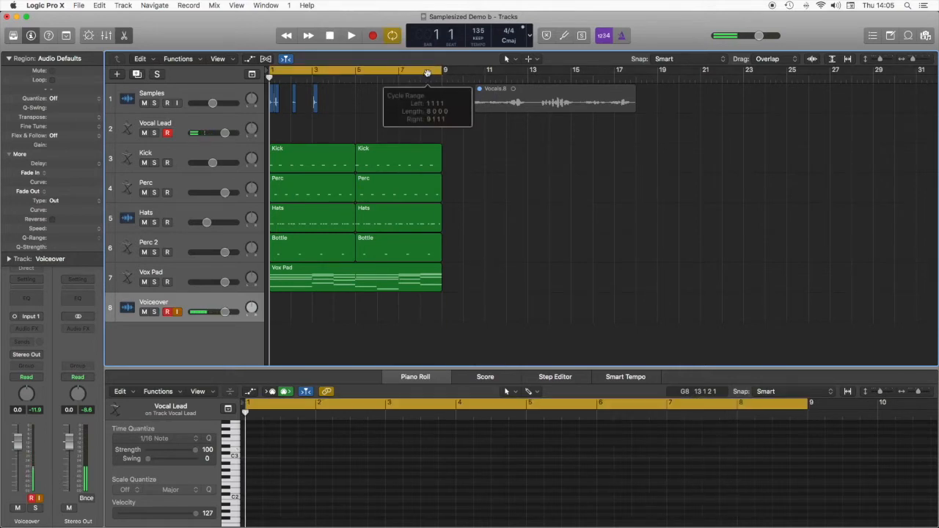
{"action": "key", "text": "space"}
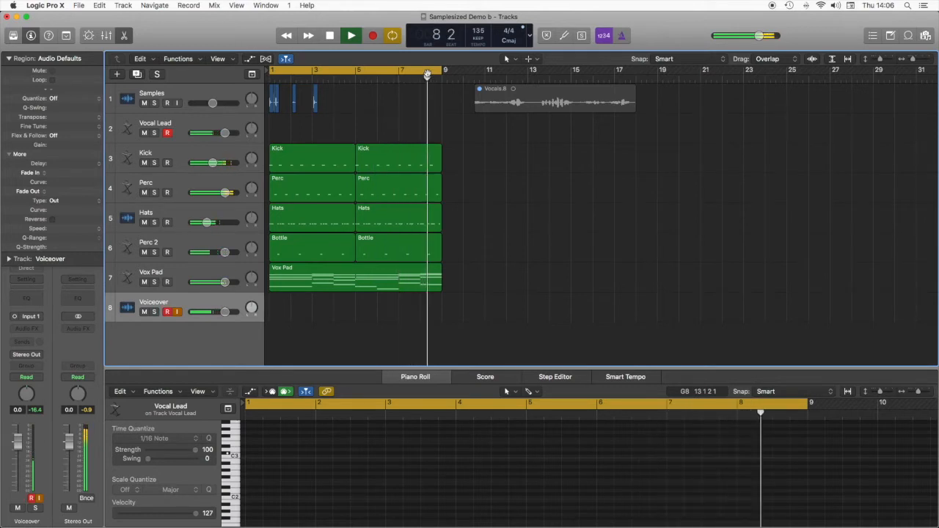
{"action": "key", "text": "space"}
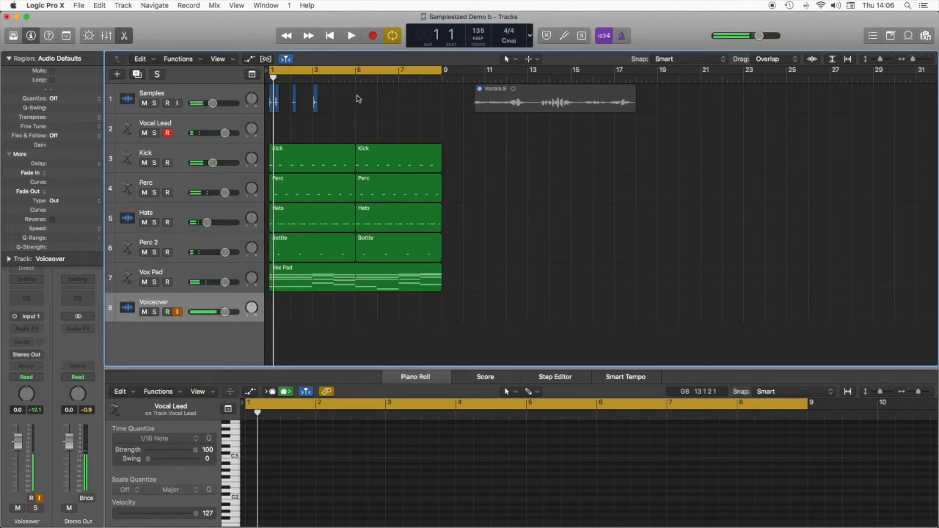
{"action": "left_click", "coordinate": [171, 127]}
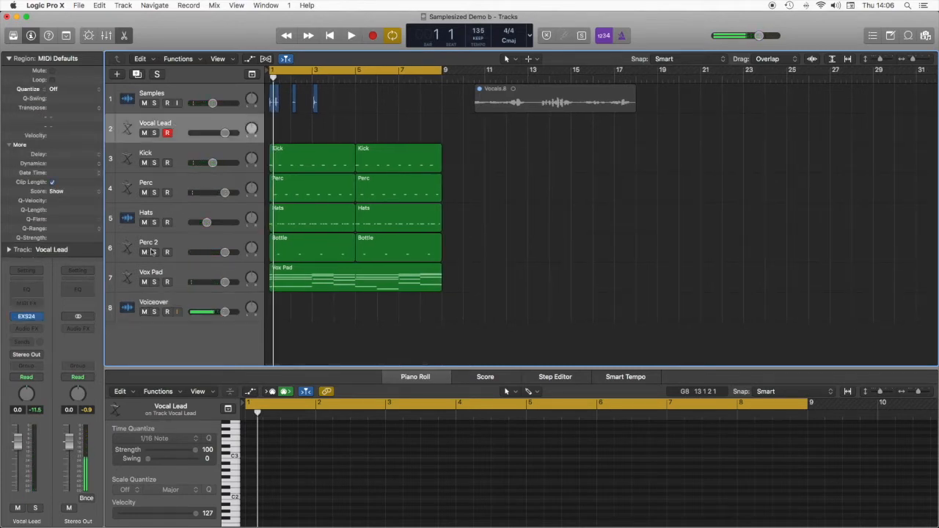
- Open the Vocal Lead track's EXS24 in the Instrument Editor and look over its list of slice zones
{"action": "mouse_move", "coordinate": [26, 317]}
{"action": "left_click", "coordinate": [24, 317]}
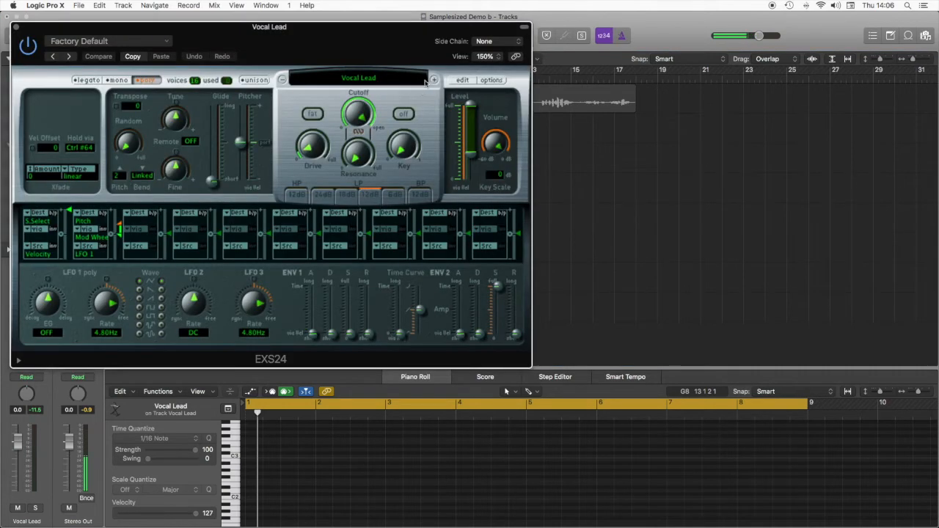
{"action": "left_click", "coordinate": [462, 80]}
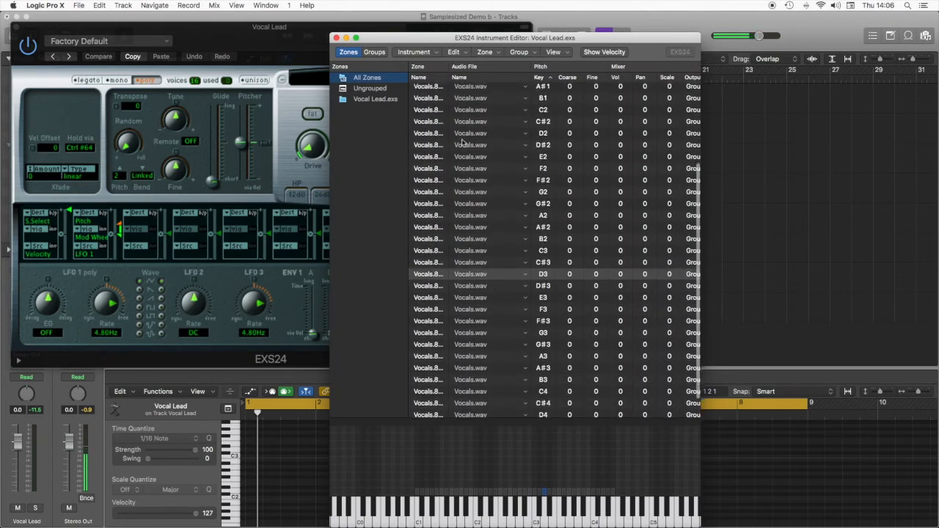
{"action": "scroll", "coordinate": [462, 143], "scroll_direction": "down", "scroll_amount": 1}
{"action": "scroll", "coordinate": [463, 143], "scroll_direction": "up", "scroll_amount": 5}
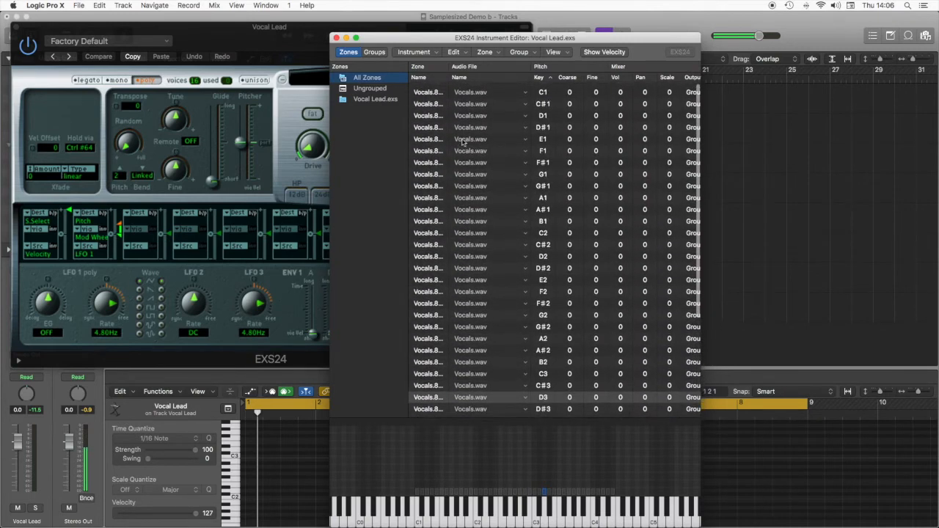
{"action": "scroll", "coordinate": [463, 143], "scroll_direction": "down", "scroll_amount": 1}
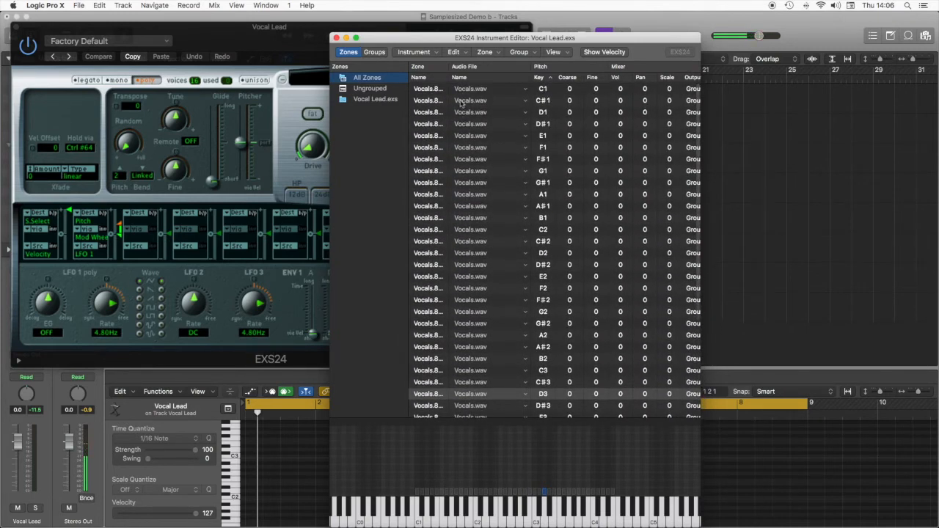
- Open the C#1 zone's Vocals.wav for sample editing, extend the end of its region slightly, and close the audio editor
{"action": "left_click", "coordinate": [461, 102]}
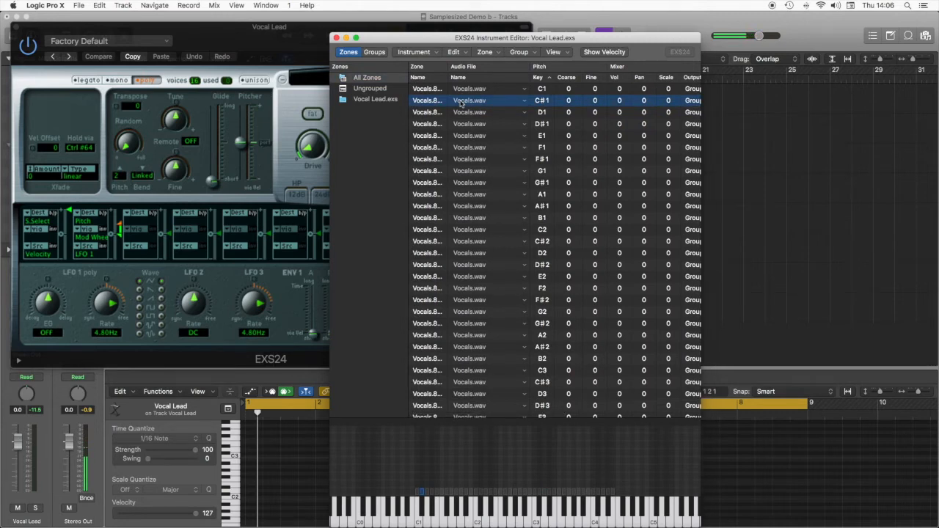
{"action": "double_click", "coordinate": [460, 102]}
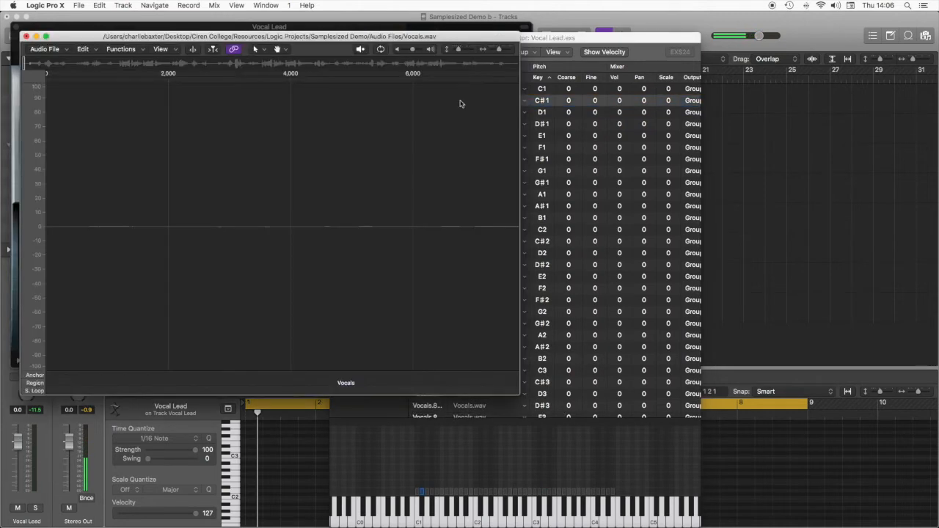
{"action": "left_click", "coordinate": [32, 66]}
{"action": "scroll", "coordinate": [169, 193], "scroll_direction": "left", "scroll_amount": 3}
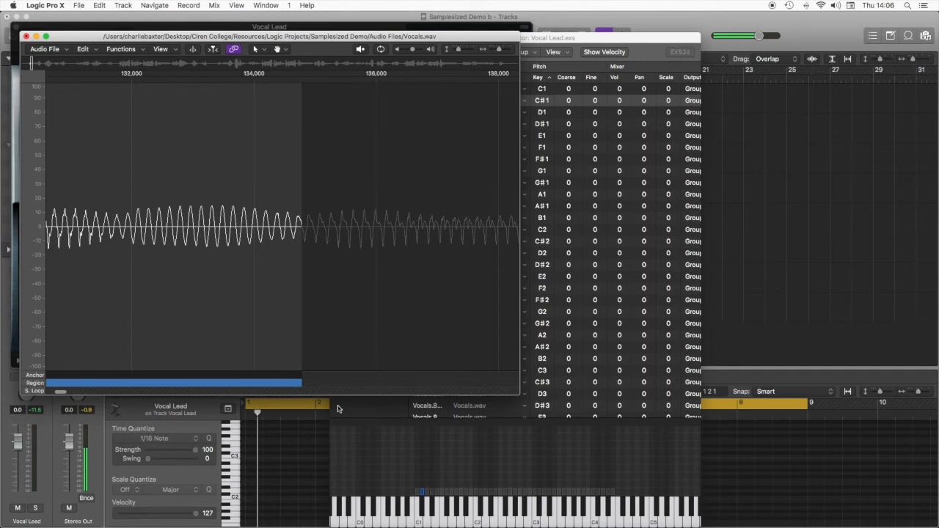
{"action": "scroll", "coordinate": [279, 344], "scroll_direction": "left", "scroll_amount": 5}
{"action": "scroll", "coordinate": [247, 321], "scroll_direction": "right", "scroll_amount": 6}
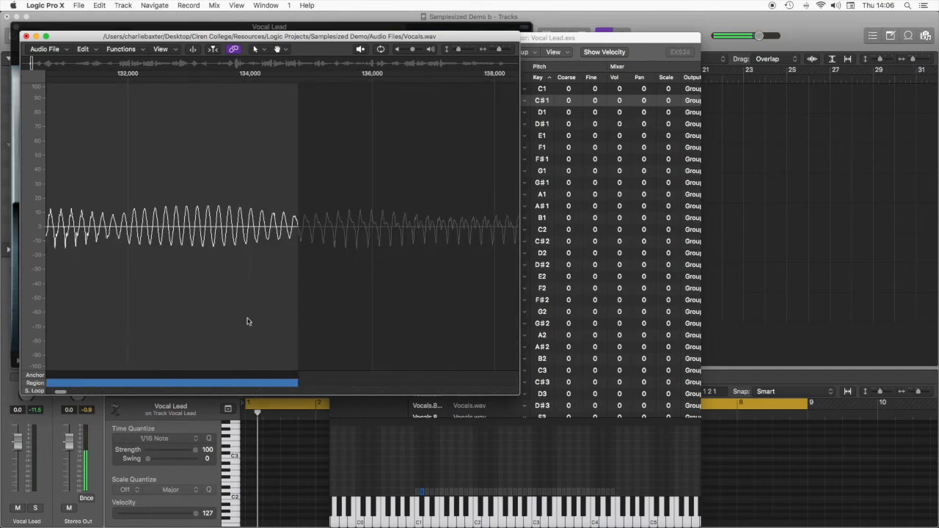
{"action": "left_click_drag", "start_coordinate": [236, 383], "coordinate": [251, 384]}
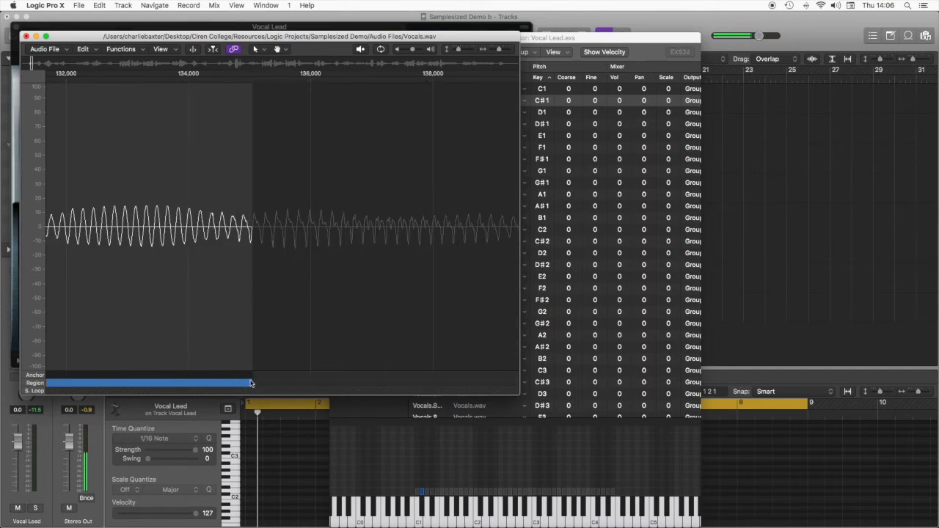
{"action": "left_click", "coordinate": [26, 36]}
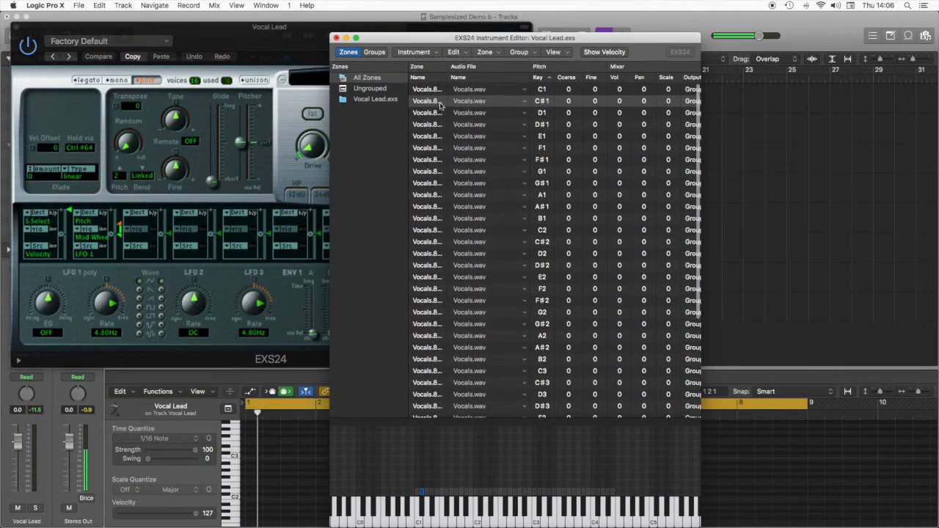
- Delete an unwanted slice zone near the end of the Vocal Lead zone list
{"action": "scroll", "coordinate": [441, 106], "scroll_direction": "down", "scroll_amount": 3}
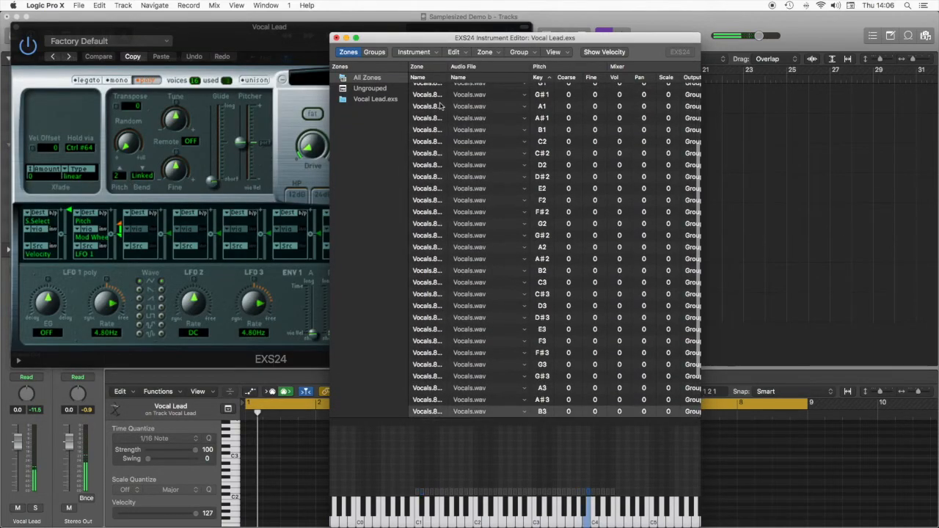
{"action": "double_click", "coordinate": [432, 106]}
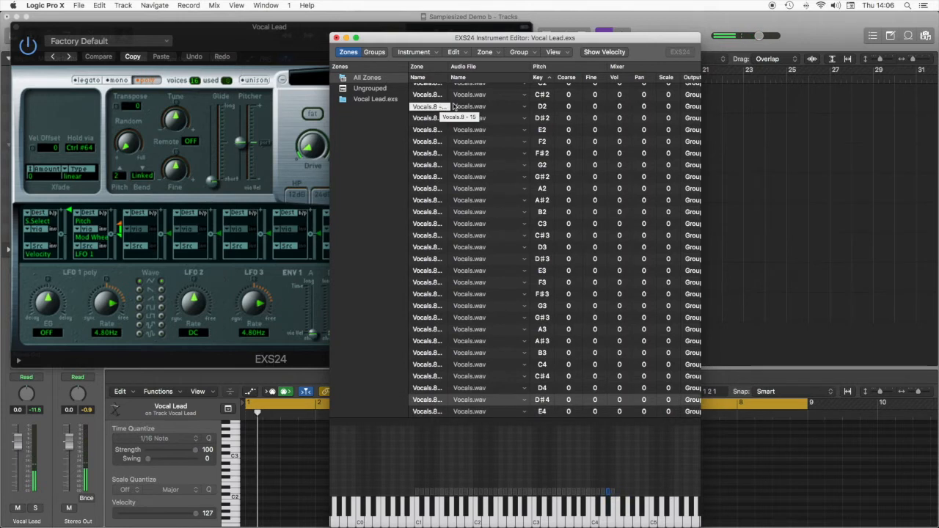
{"action": "left_click", "coordinate": [479, 402]}
{"action": "key", "text": "Delete"}
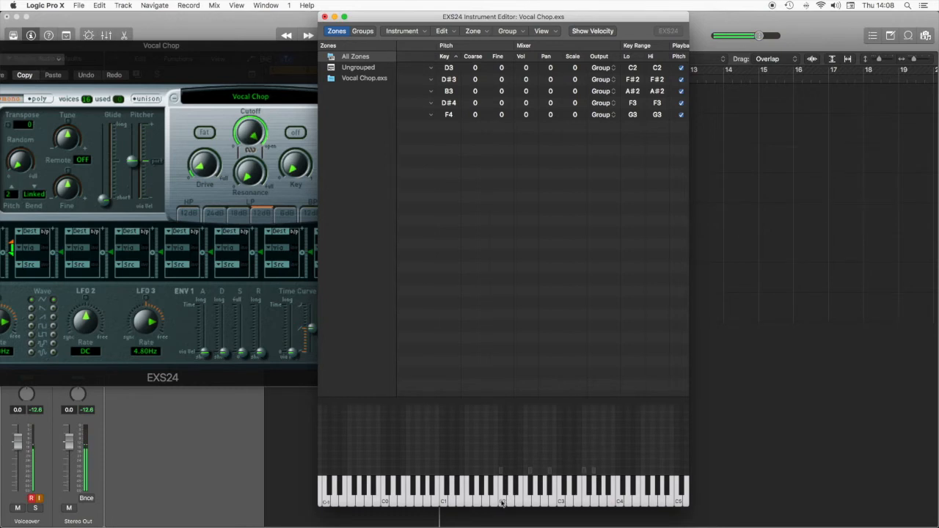
- Audition the zones on C2 and F#2, and turn off Pitch playback for all five Vocal Chop zones
{"action": "left_click", "coordinate": [503, 503]}
{"action": "left_click", "coordinate": [533, 490]}
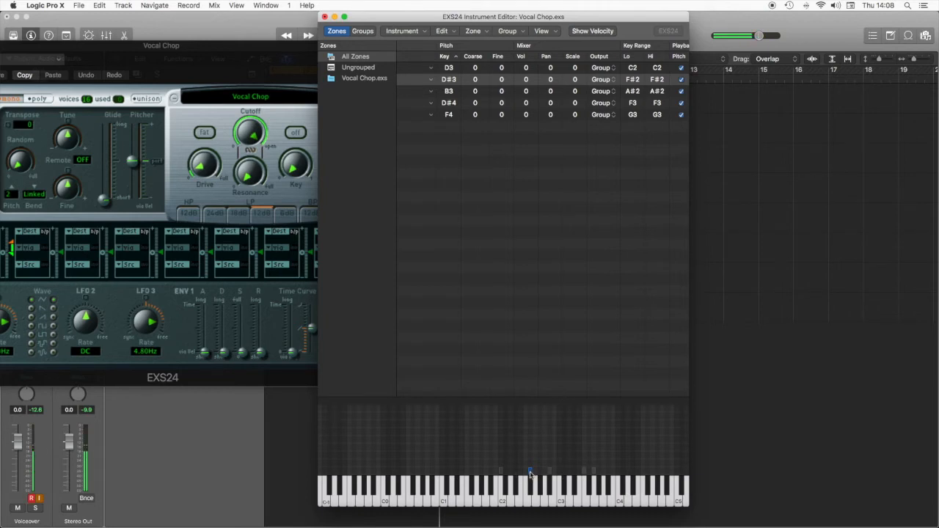
{"action": "scroll", "coordinate": [639, 69], "scroll_direction": "right", "scroll_amount": 3}
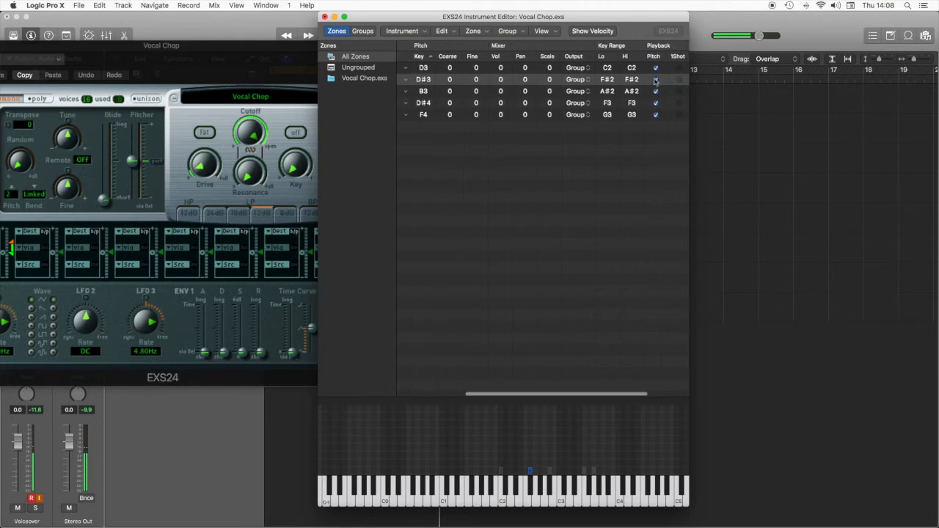
{"action": "left_click", "coordinate": [656, 69]}
{"action": "left_click", "coordinate": [656, 81]}
{"action": "left_click", "coordinate": [656, 92]}
{"action": "left_click", "coordinate": [656, 103]}
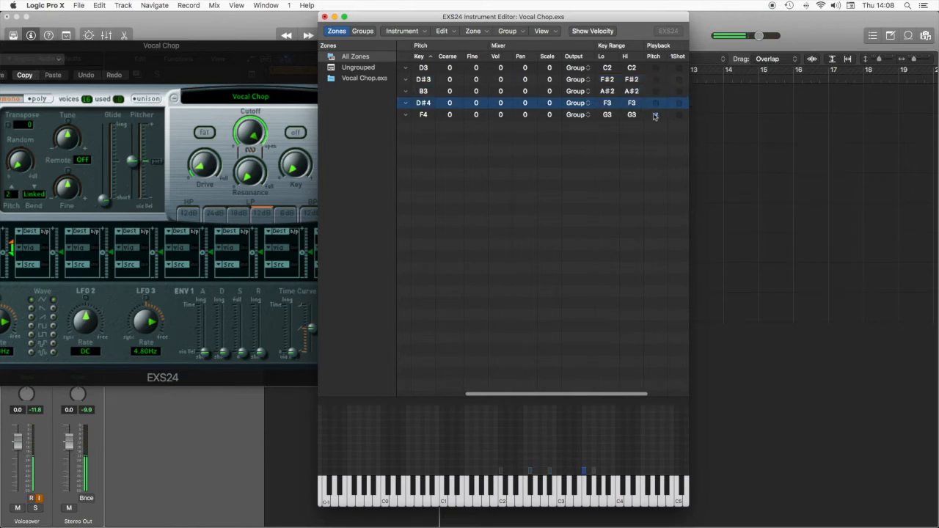
{"action": "left_click", "coordinate": [656, 115]}
- Move the Vocal Chop zones with root keys D#3, B3, D#4 and F4 onto D2, E2, F2 and G2
{"action": "left_click", "coordinate": [502, 484]}
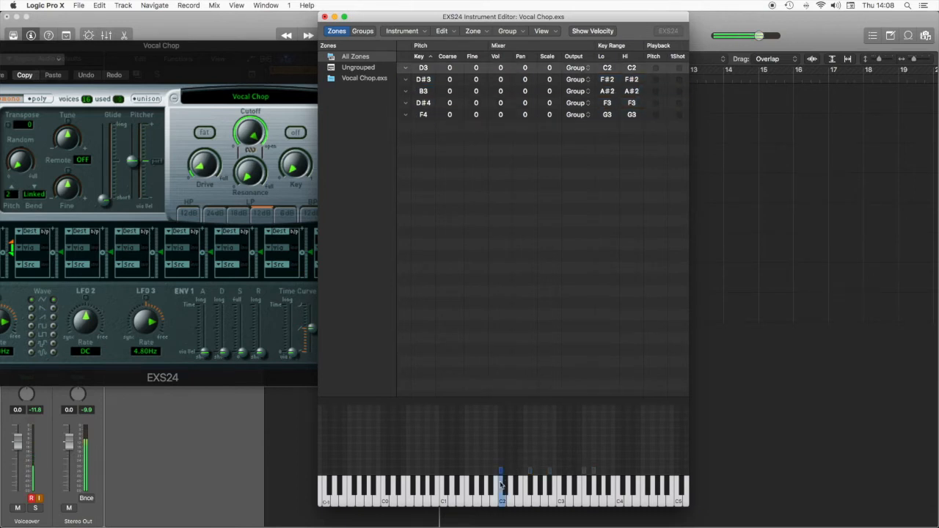
{"action": "left_click", "coordinate": [529, 480]}
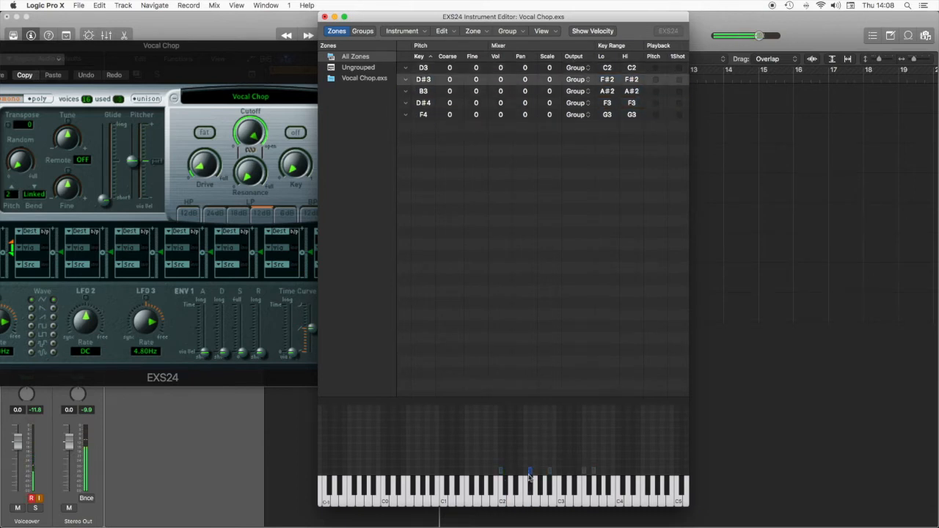
{"action": "mouse_move", "coordinate": [530, 472]}
{"action": "left_mouse_down"}
{"action": "mouse_move", "coordinate": [503, 472]}
{"action": "mouse_move", "coordinate": [530, 472]}
{"action": "mouse_move", "coordinate": [521, 471]}
{"action": "left_mouse_up"}
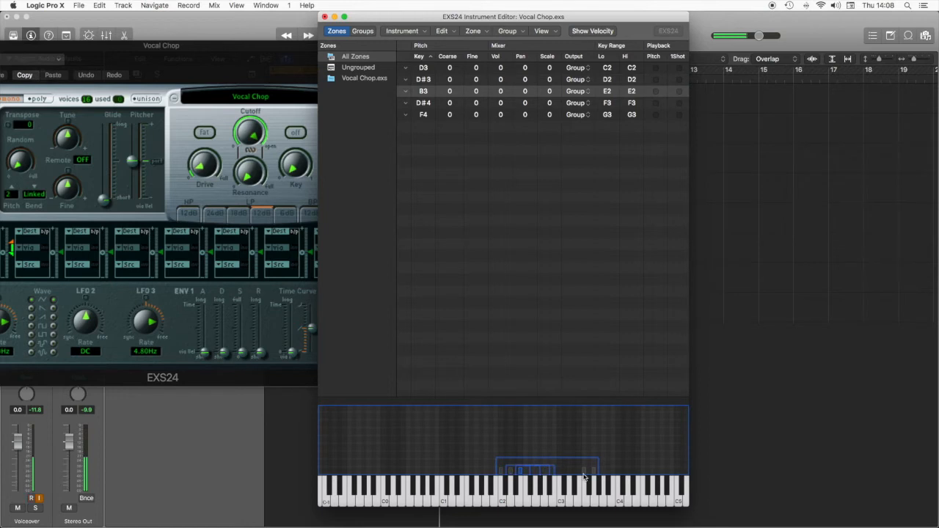
{"action": "left_click_drag", "start_coordinate": [584, 475], "coordinate": [525, 477]}
{"action": "left_click_drag", "start_coordinate": [589, 473], "coordinate": [534, 473]}
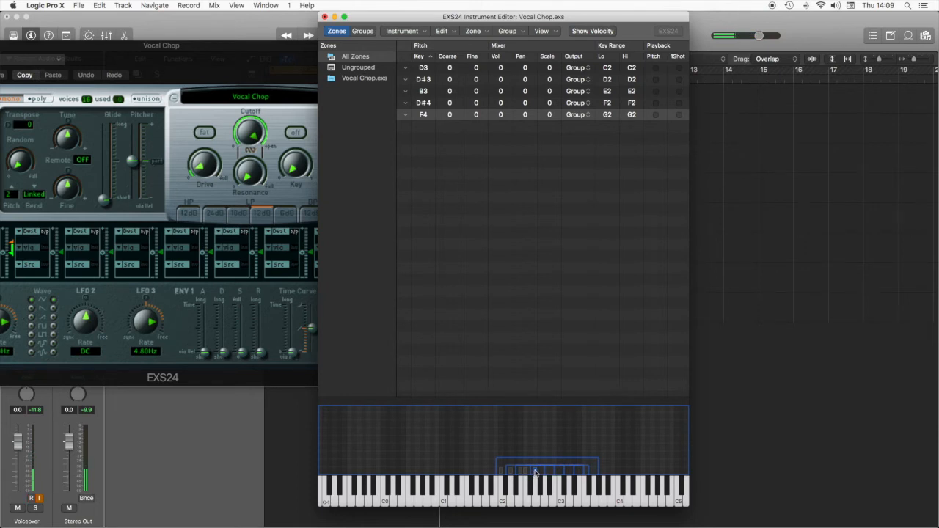
- Audition the Vocal Chop slices on the white keys from C2 to G2
{"action": "left_click", "coordinate": [501, 499]}
{"action": "left_click", "coordinate": [512, 499]}
{"action": "left_click", "coordinate": [519, 498]}
{"action": "left_click", "coordinate": [528, 499]}
{"action": "left_click", "coordinate": [536, 500]}
{"action": "left_click", "coordinate": [535, 499]}
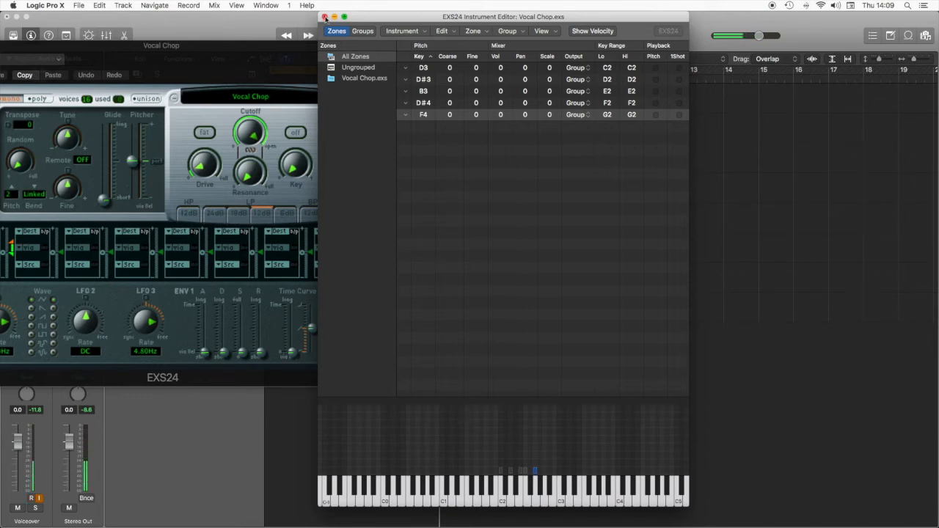
- Close the Instrument Editor, bring the Vocal Chop EXS24 window fully into view, and set its voice mode to mono
{"action": "left_click", "coordinate": [325, 16]}
{"action": "left_click", "coordinate": [584, 72]}
{"action": "left_click_drag", "start_coordinate": [266, 78], "coordinate": [696, 150]}
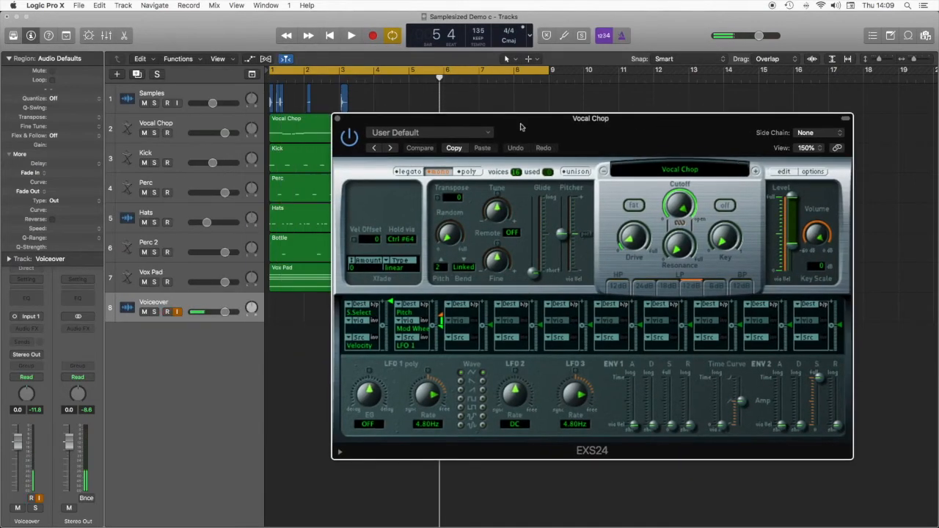
{"action": "left_click", "coordinate": [445, 172]}
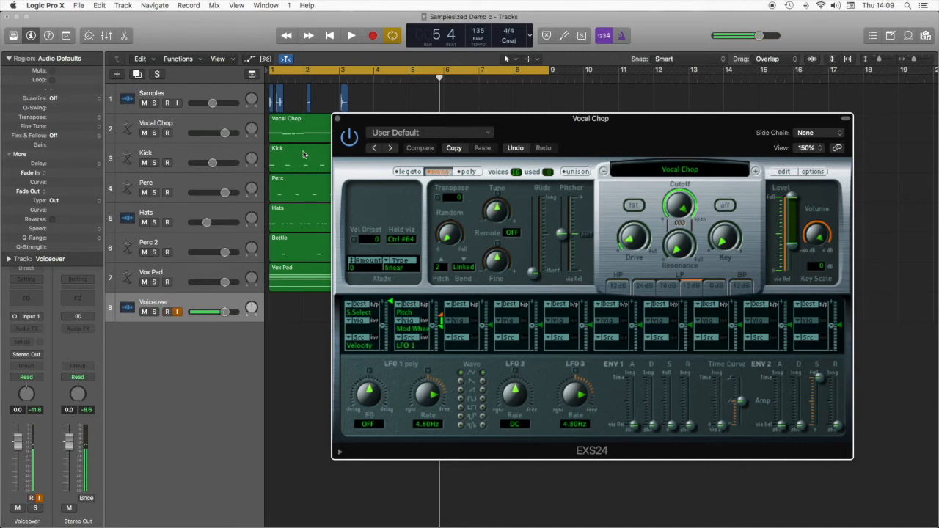
- Select the Vocal Chop track, play it back with the beat, and close the EXS24 window
{"action": "left_click", "coordinate": [205, 124]}
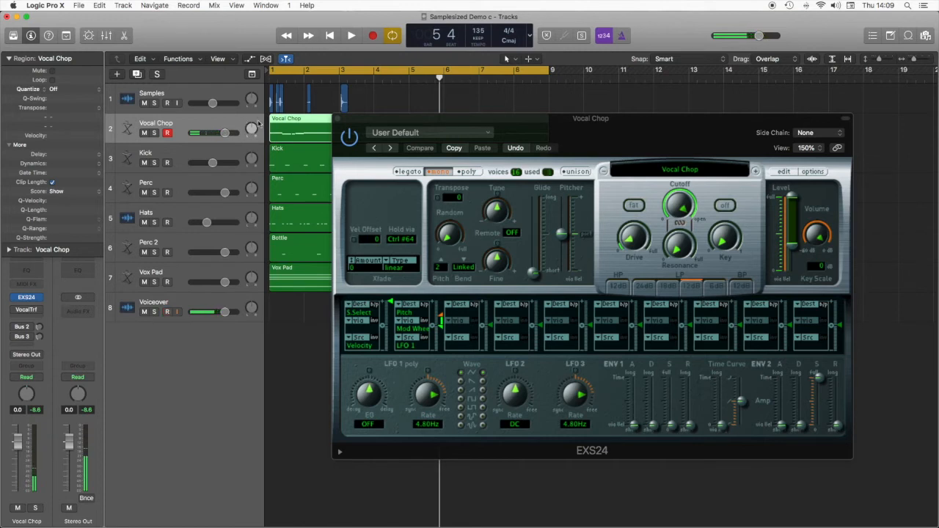
{"action": "key", "text": "space"}
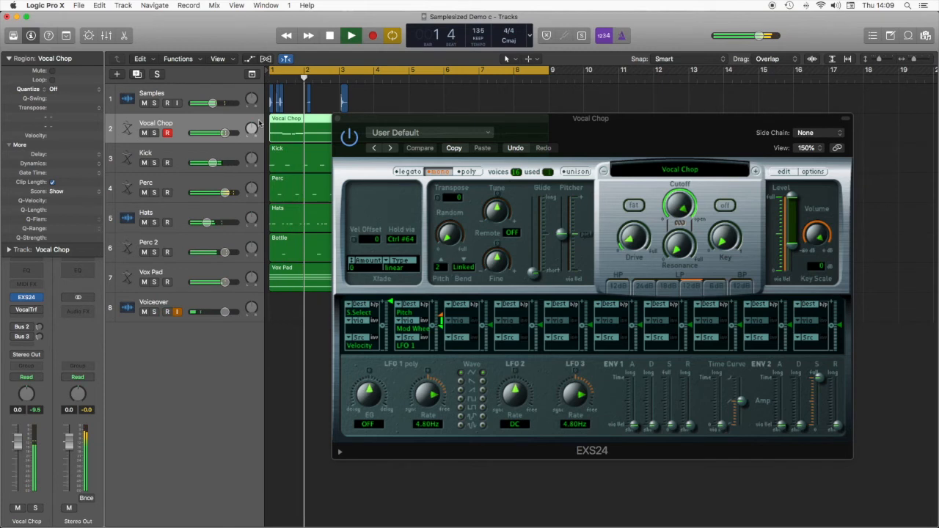
{"action": "left_click", "coordinate": [338, 120]}
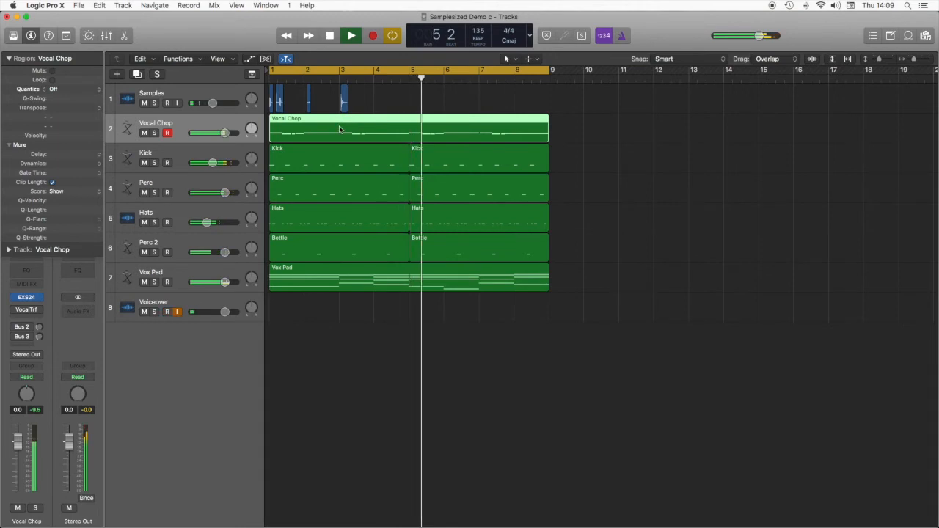
{"action": "key", "text": "space"}
- Set the velocity of all notes in the Vocal Chop region to 127 and play back the first bars
{"action": "double_click", "coordinate": [340, 130]}
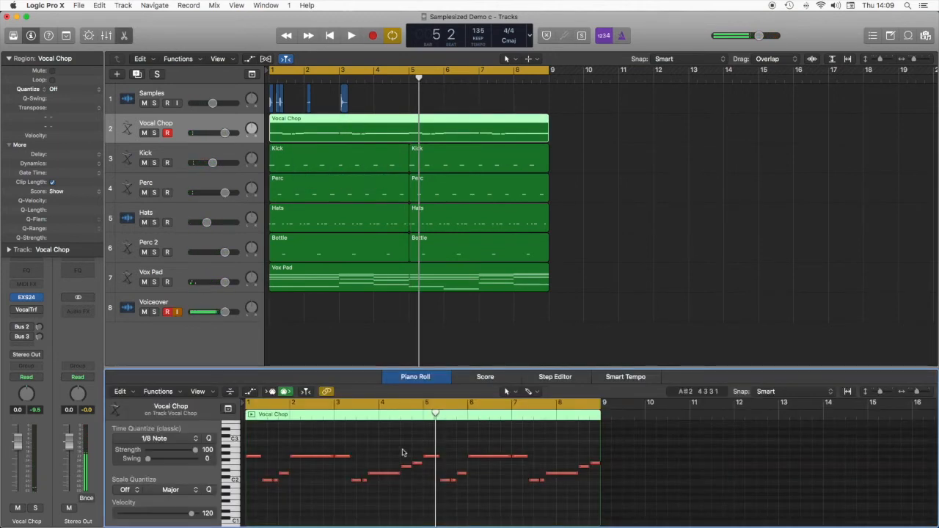
{"action": "key", "text": "super+a"}
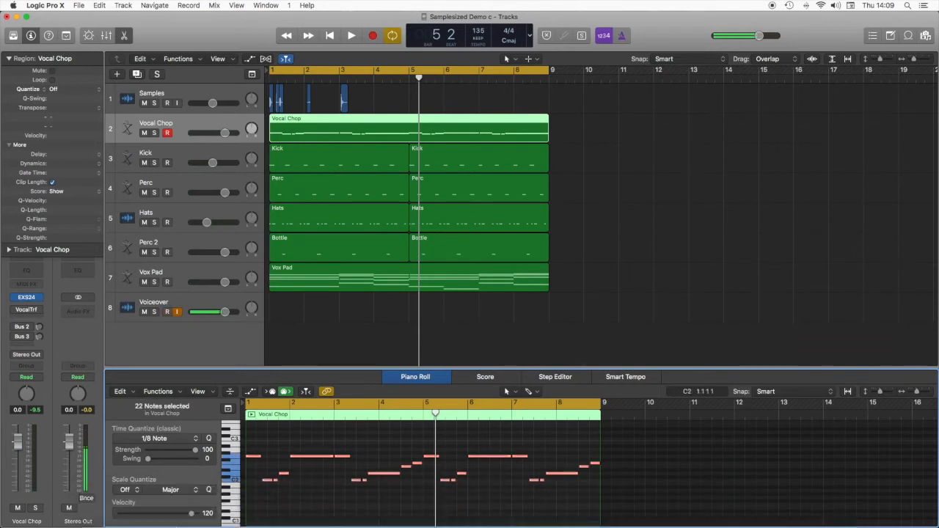
{"action": "mouse_move", "coordinate": [187, 513]}
{"action": "left_mouse_down"}
{"action": "mouse_move", "coordinate": [150, 516]}
{"action": "mouse_move", "coordinate": [208, 516]}
{"action": "mouse_move", "coordinate": [126, 515]}
{"action": "mouse_move", "coordinate": [197, 515]}
{"action": "left_mouse_up"}
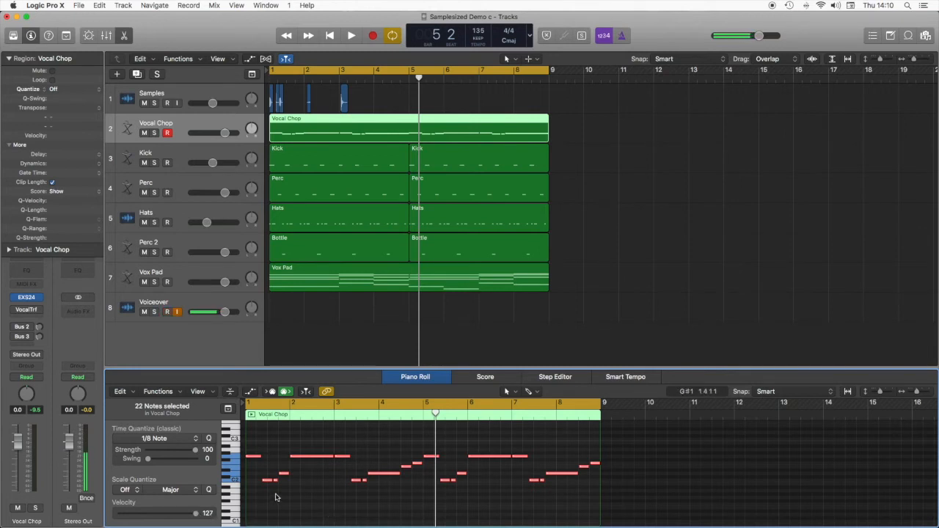
{"action": "key", "text": "space"}
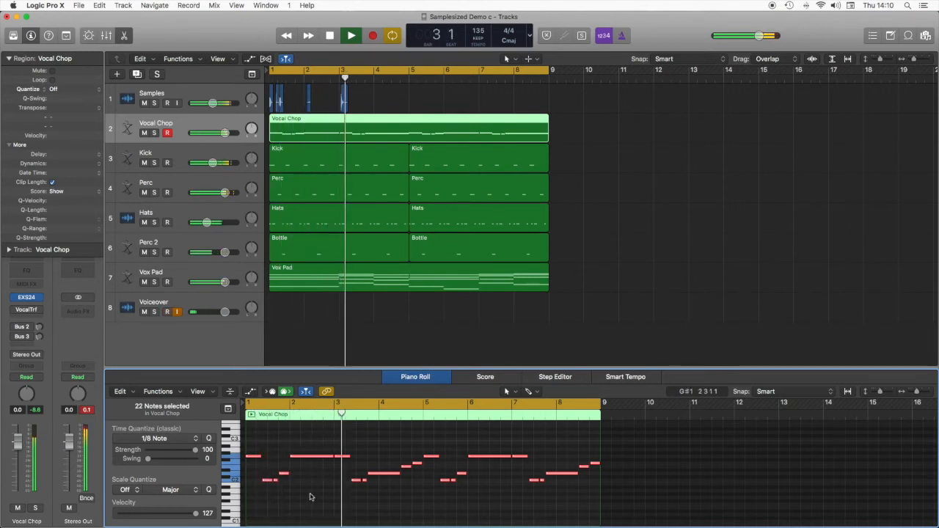
{"action": "key", "text": "space"}
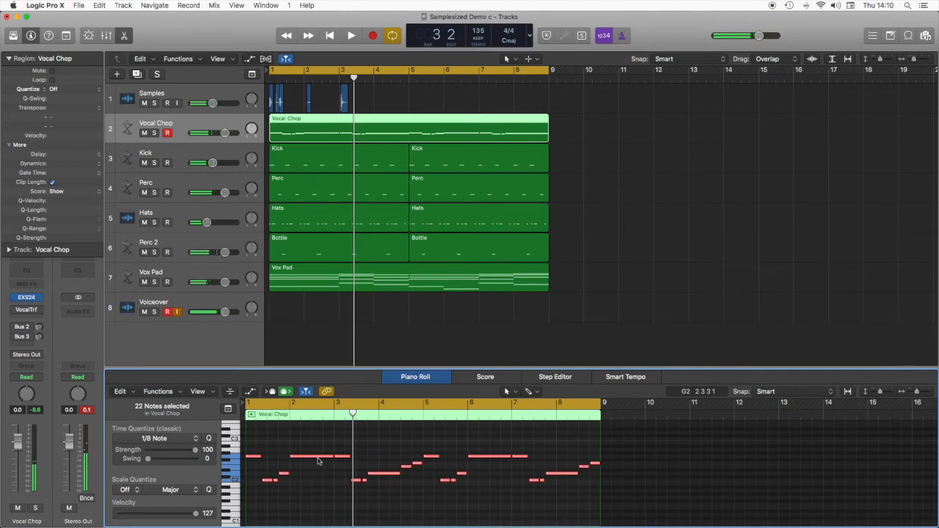
- Shorten the long G2 notes starting at bars 2 and 6, and trim the D2 note at 3 4 1 1 to one beat
{"action": "left_click", "coordinate": [318, 465]}
{"action": "left_click_drag", "start_coordinate": [331, 457], "coordinate": [307, 465]}
{"action": "left_click", "coordinate": [307, 469]}
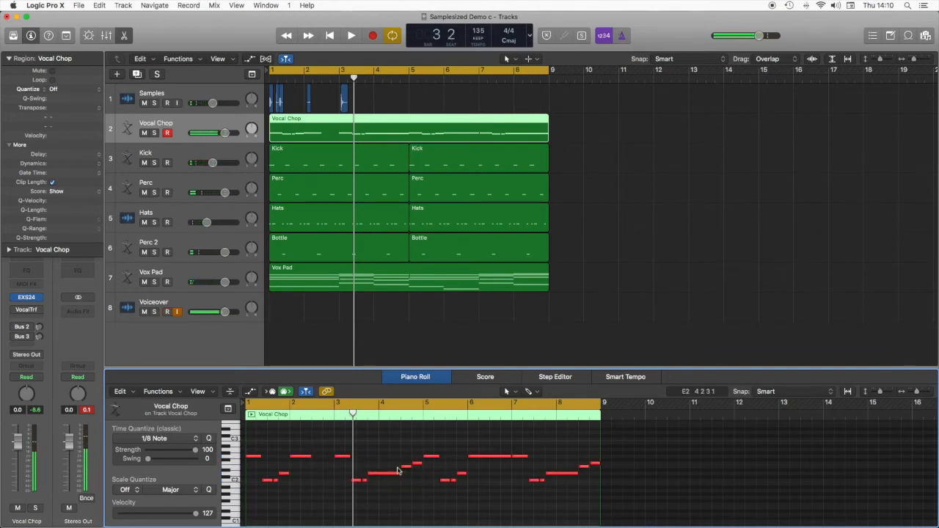
{"action": "left_click_drag", "start_coordinate": [398, 470], "coordinate": [389, 472]}
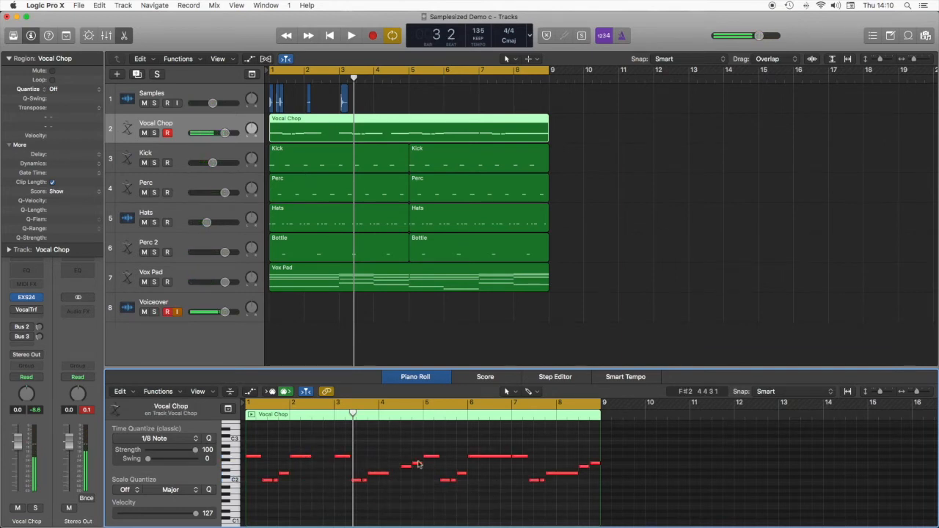
{"action": "left_click_drag", "start_coordinate": [387, 473], "coordinate": [375, 476]}
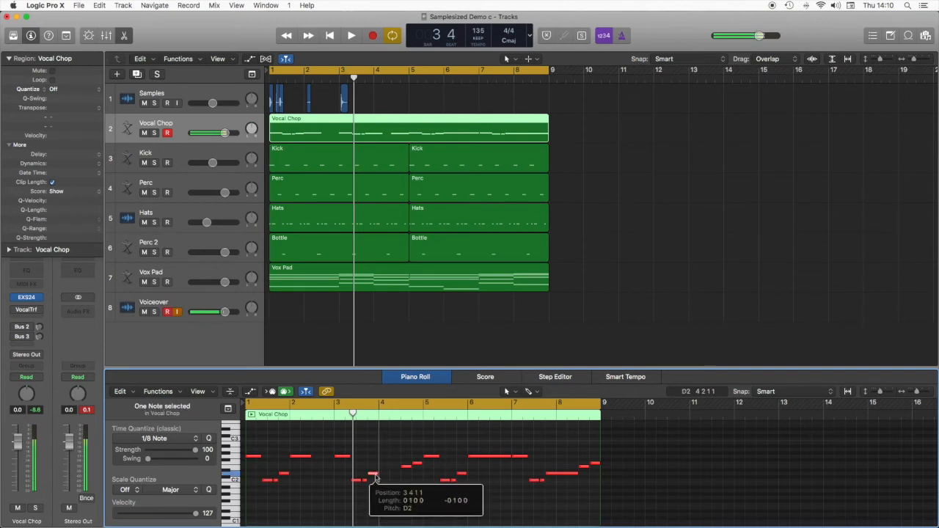
{"action": "left_click_drag", "start_coordinate": [511, 456], "coordinate": [478, 456]}
{"action": "left_click", "coordinate": [413, 461]}
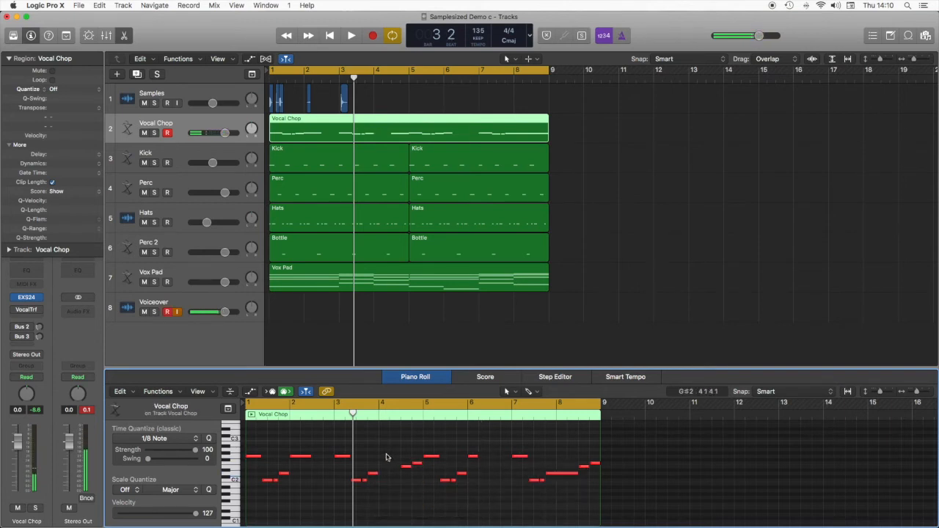
- Select all notes in the Vocal Chop region and trim their ends to the following notes with Force Legato
{"action": "key", "text": "super+a"}
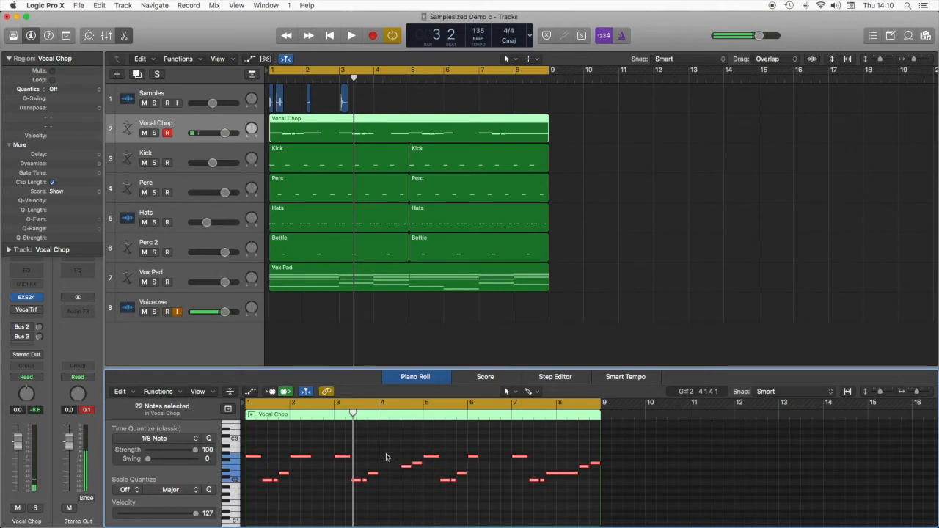
{"action": "left_click", "coordinate": [347, 459]}
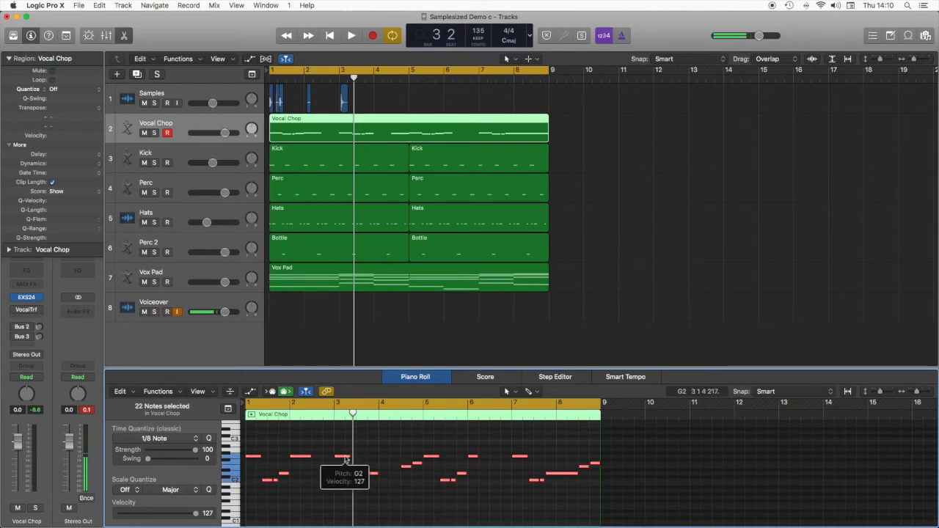
{"action": "right_click", "coordinate": [346, 460]}
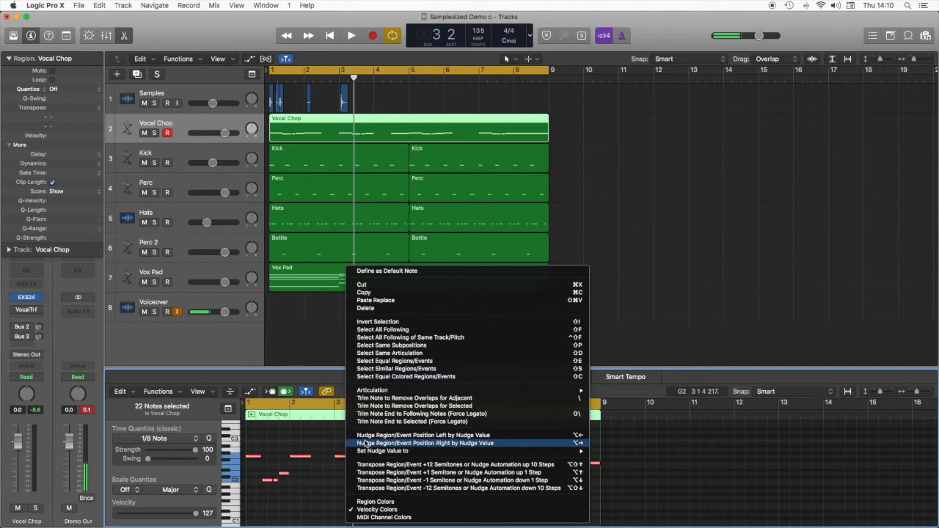
{"action": "left_click", "coordinate": [380, 414]}
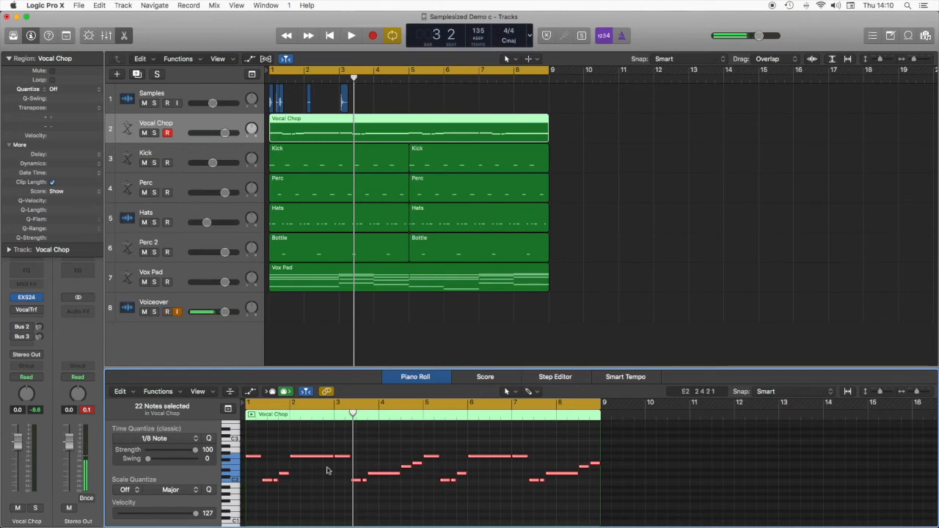
{"action": "left_click", "coordinate": [305, 450]}
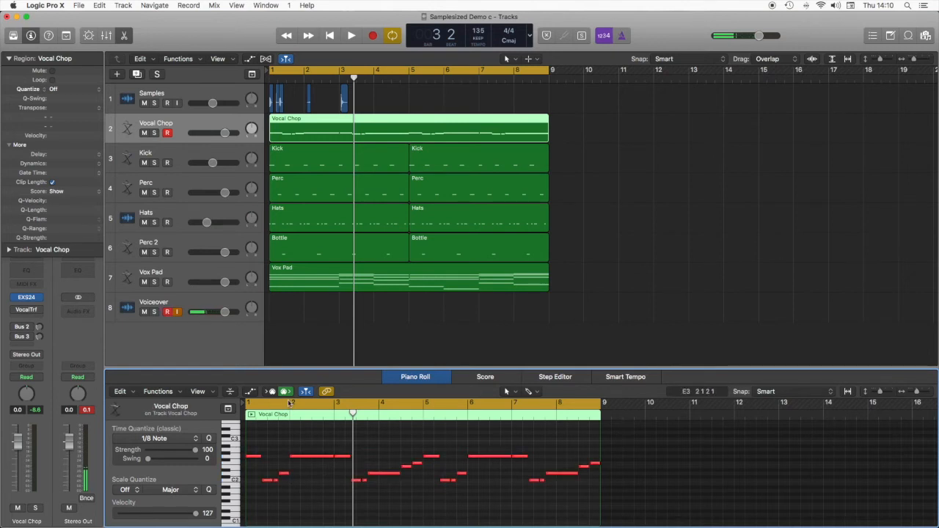
- Close the Piano Roll and play back the first bar of the loop with the legato notes
{"action": "key", "text": "p"}
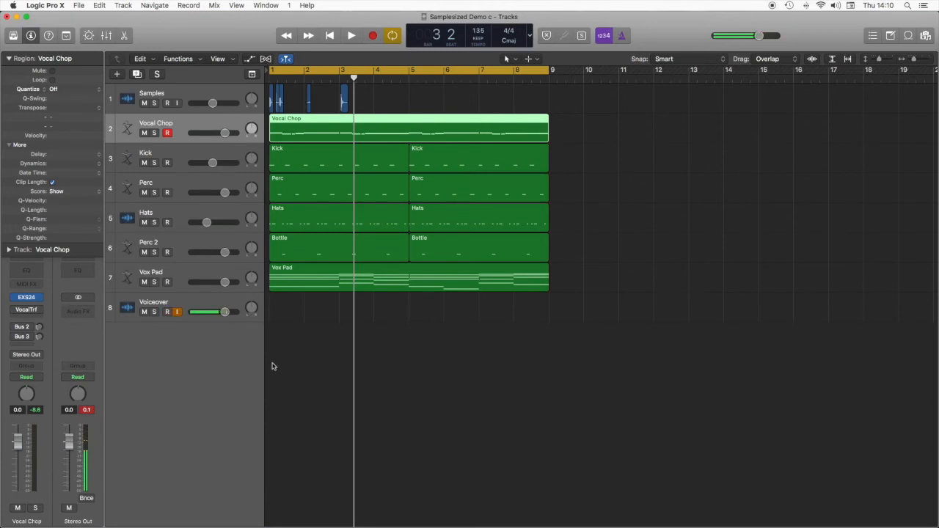
{"action": "key", "text": "space"}
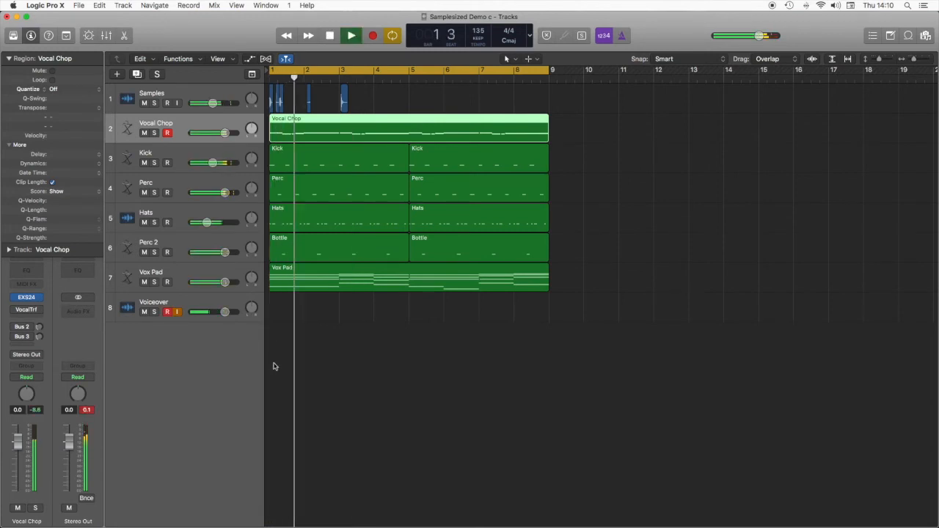
{"action": "key", "text": "space"}
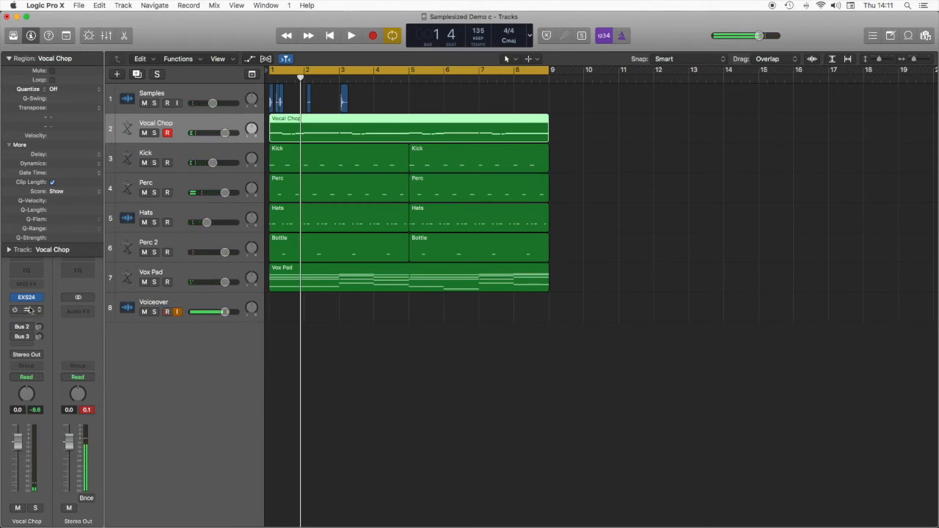
- Reinsert the Vocal Transformer on the Vocal Chop track, switch it on, and reset its formant to 0
{"action": "left_click", "coordinate": [31, 313]}
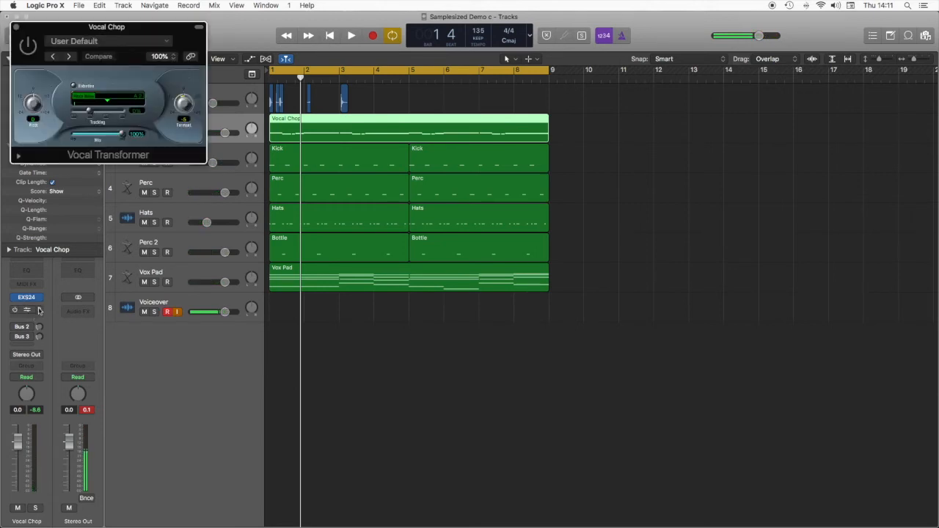
{"action": "left_click", "coordinate": [39, 310]}
{"action": "mouse_move", "coordinate": [62, 463]}
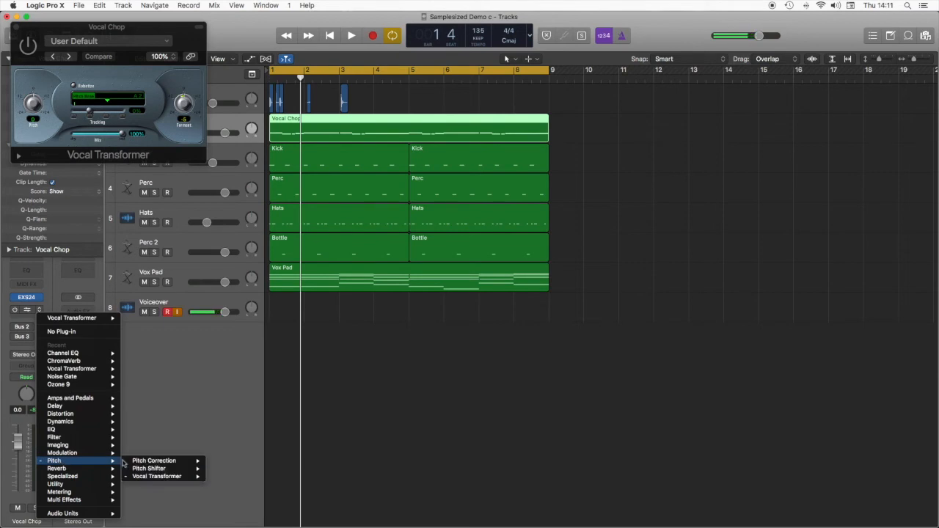
{"action": "mouse_move", "coordinate": [152, 478]}
{"action": "left_click", "coordinate": [239, 477]}
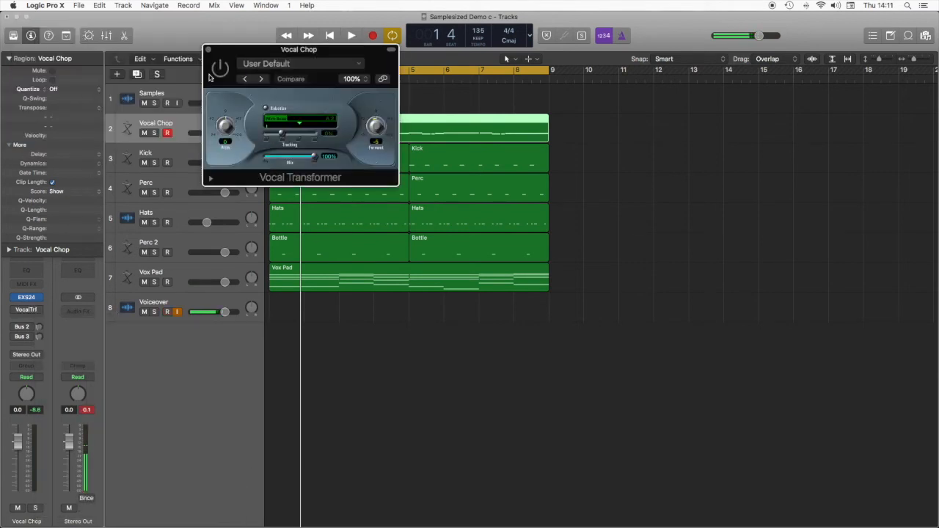
{"action": "left_click", "coordinate": [374, 125], "text": "alt"}
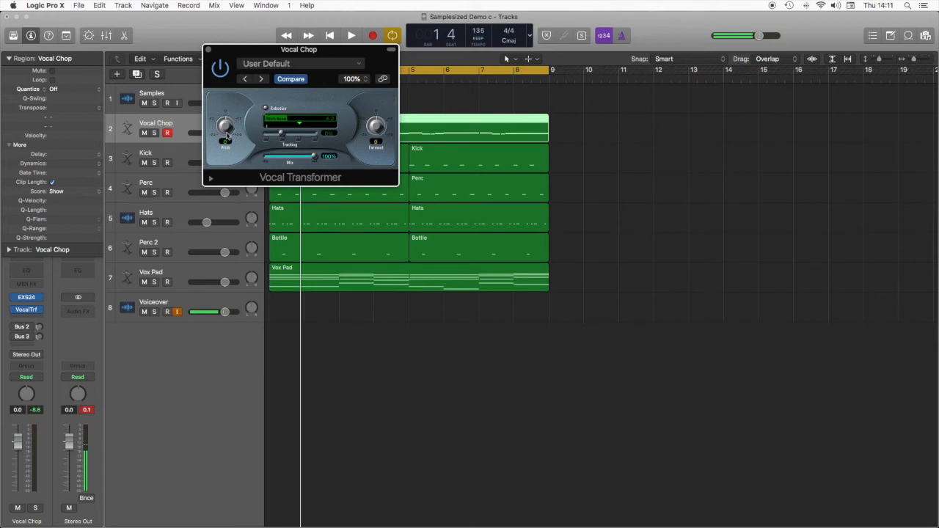
- Play back the loop while auditioning the Vocal Transformer's pitch control, and set its formant to -5
{"action": "key", "text": "space"}
{"action": "mouse_move", "coordinate": [225, 132]}
{"action": "left_mouse_down"}
{"action": "mouse_move", "coordinate": [225, 158]}
{"action": "mouse_move", "coordinate": [225, 133]}
{"action": "left_mouse_up"}
{"action": "key", "text": "space"}
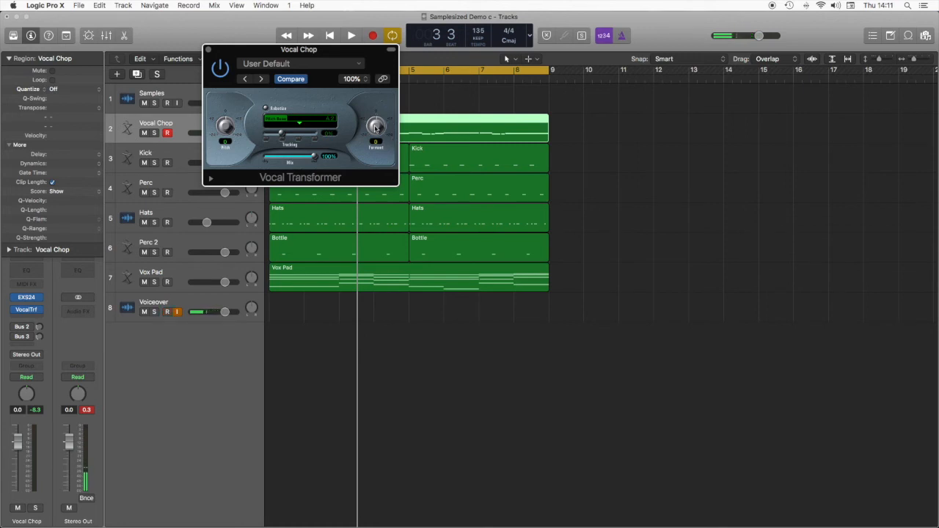
{"action": "key", "text": "space"}
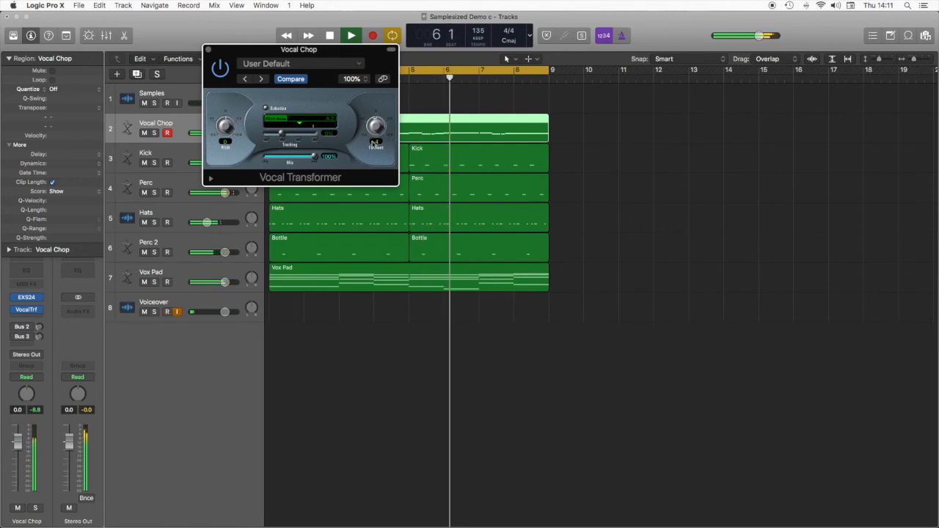
{"action": "left_click_drag", "start_coordinate": [371, 148], "coordinate": [372, 149]}
{"action": "key", "text": "space"}
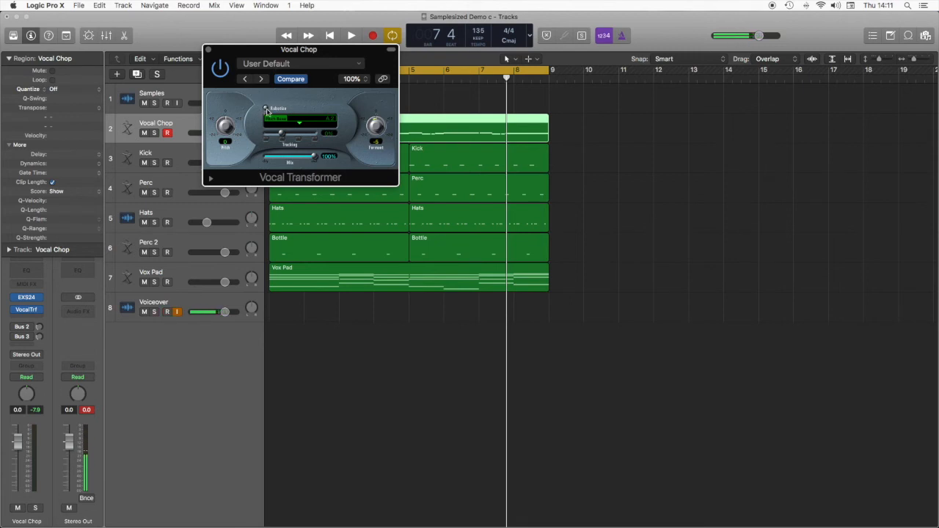
- Try the Vocal Transformer's Robotize mode during playback with base pitches such as A1 and A2, then switch it off
{"action": "left_click", "coordinate": [266, 109]}
{"action": "key", "text": "Return"}
{"action": "key", "text": "space"}
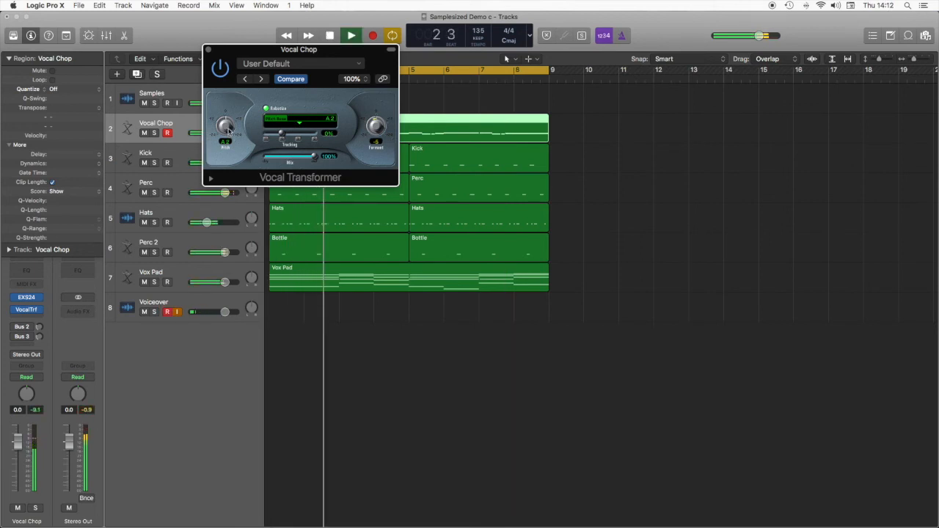
{"action": "key", "text": "space"}
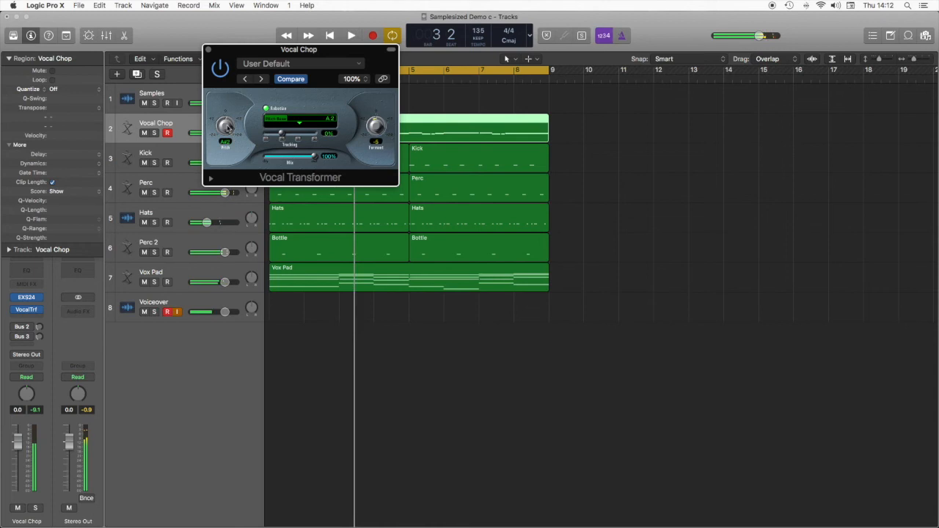
{"action": "left_click_drag", "start_coordinate": [230, 145], "coordinate": [231, 151]}
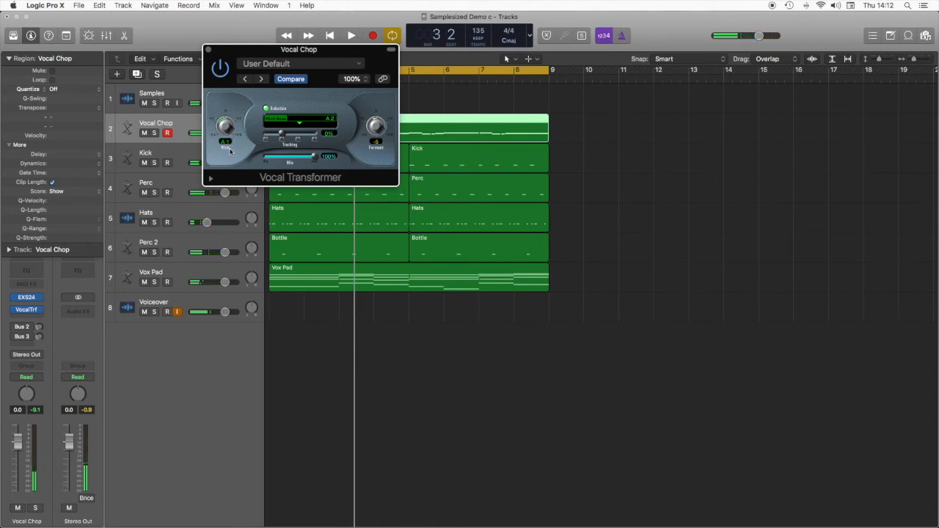
{"action": "key", "text": "space"}
{"action": "left_click_drag", "start_coordinate": [226, 101], "coordinate": [226, 127]}
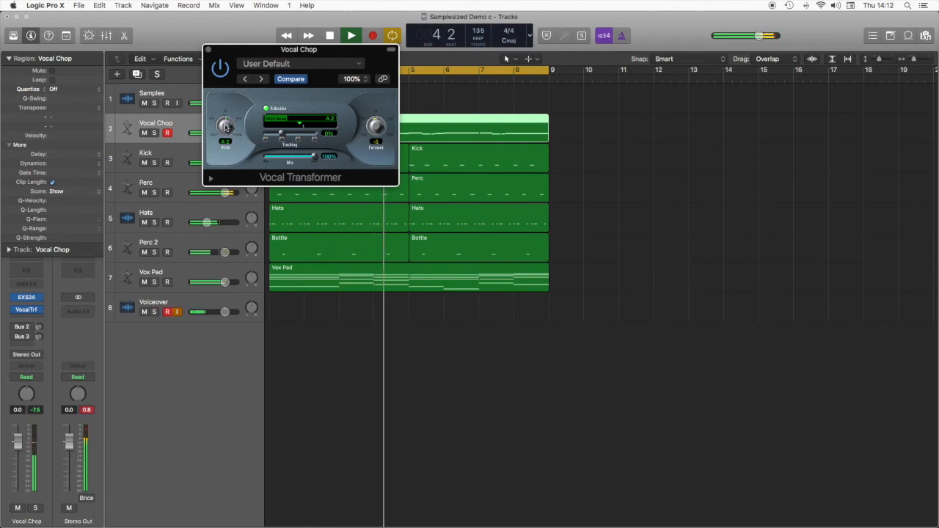
{"action": "key", "text": "space"}
{"action": "left_click", "coordinate": [266, 109]}
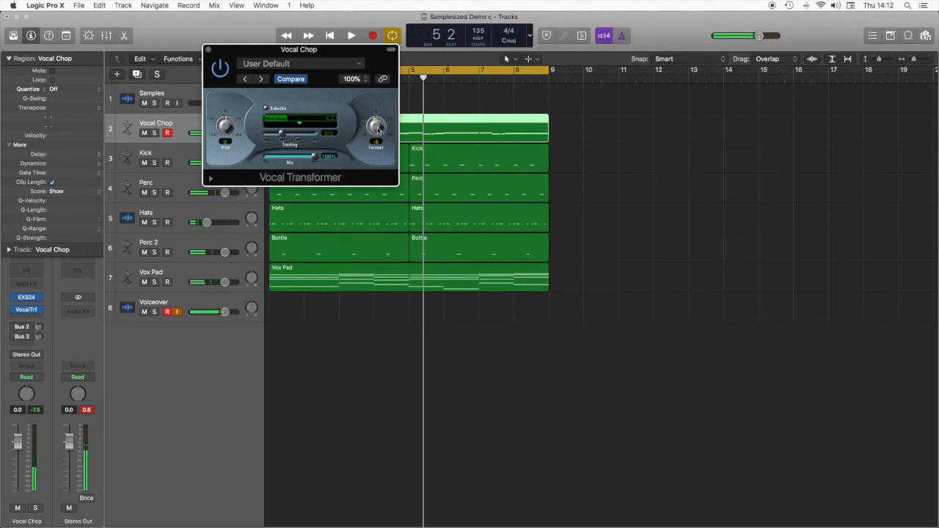
- Play back the vocal chop from the start without Robotize and close the Vocal Transformer window
{"action": "key", "text": "Return"}
{"action": "key", "text": "space"}
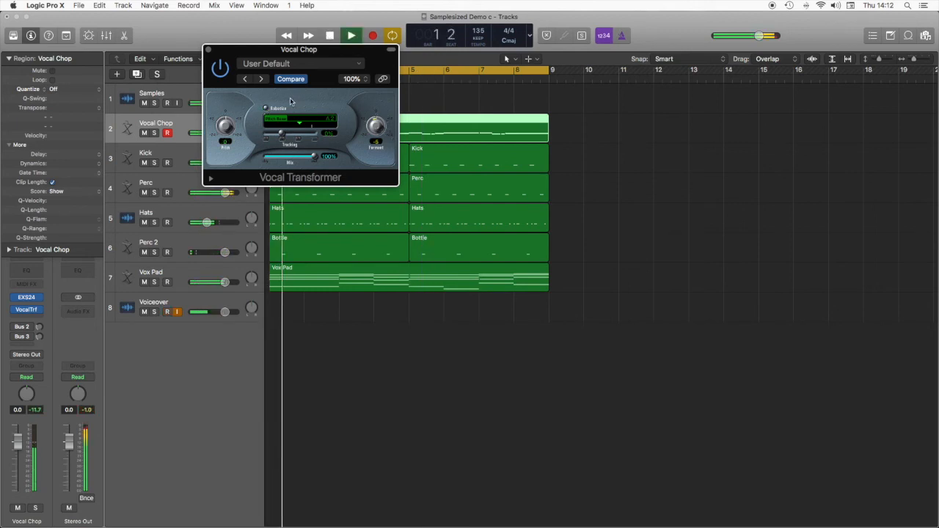
{"action": "key", "text": "space"}
{"action": "left_click", "coordinate": [208, 49]}
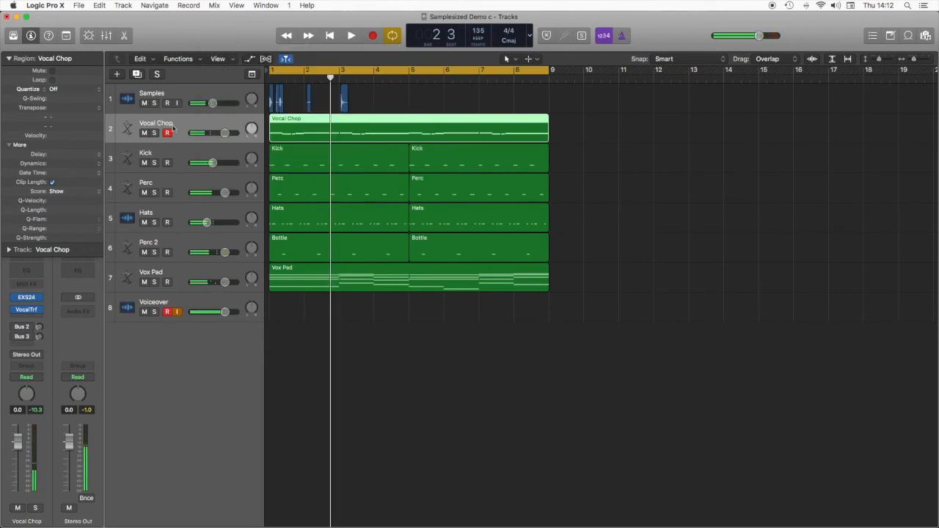
- Enable the Vocal Chop track's Bus 2 send to the Delay channel and play back the loop from the start
{"action": "left_click", "coordinate": [30, 329]}
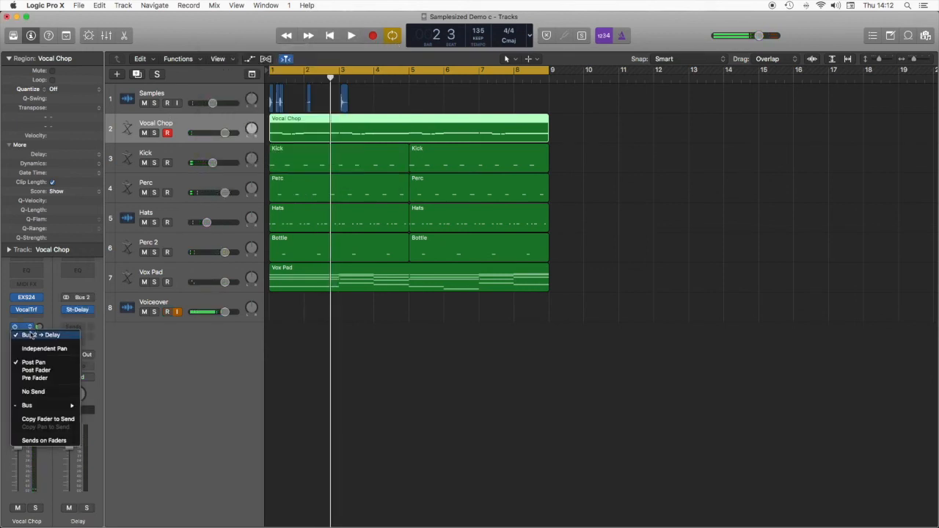
{"action": "mouse_move", "coordinate": [64, 405]}
{"action": "left_click", "coordinate": [110, 222]}
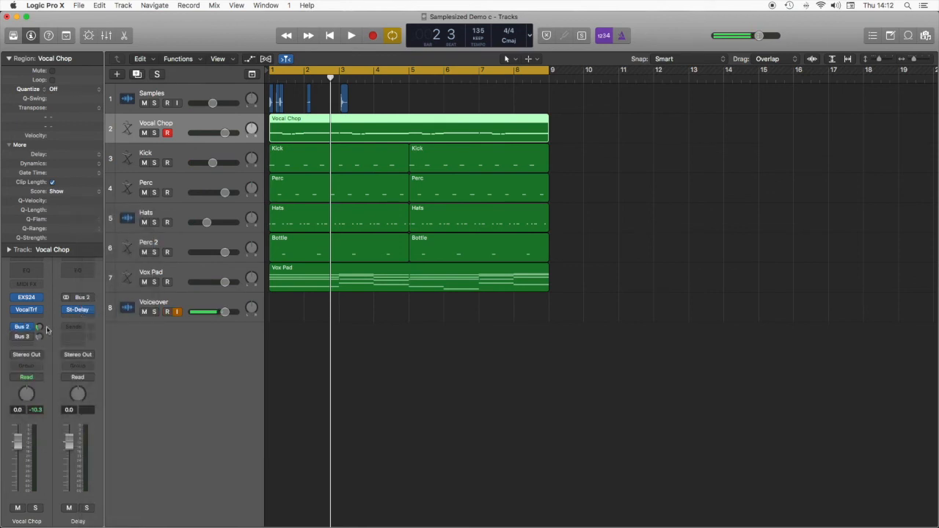
{"action": "key", "text": "Return"}
{"action": "key", "text": "space"}
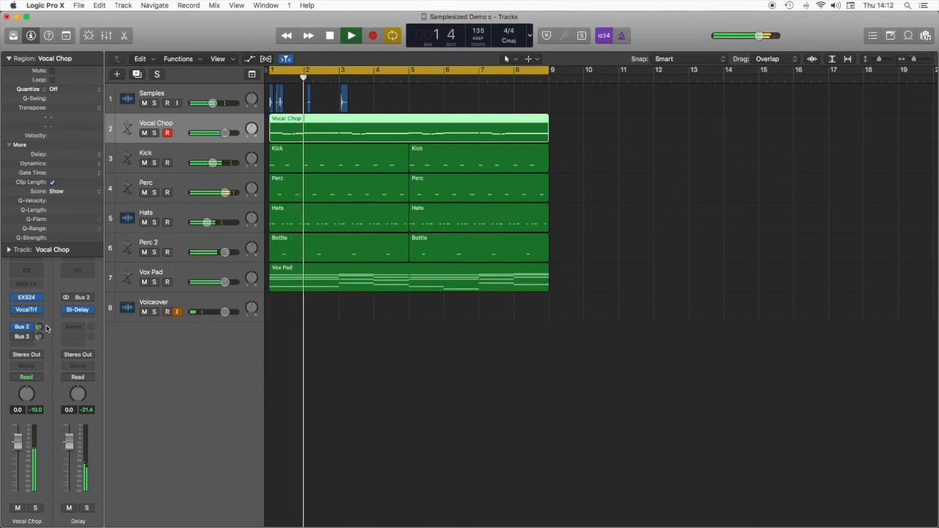
{"action": "key", "text": "space"}
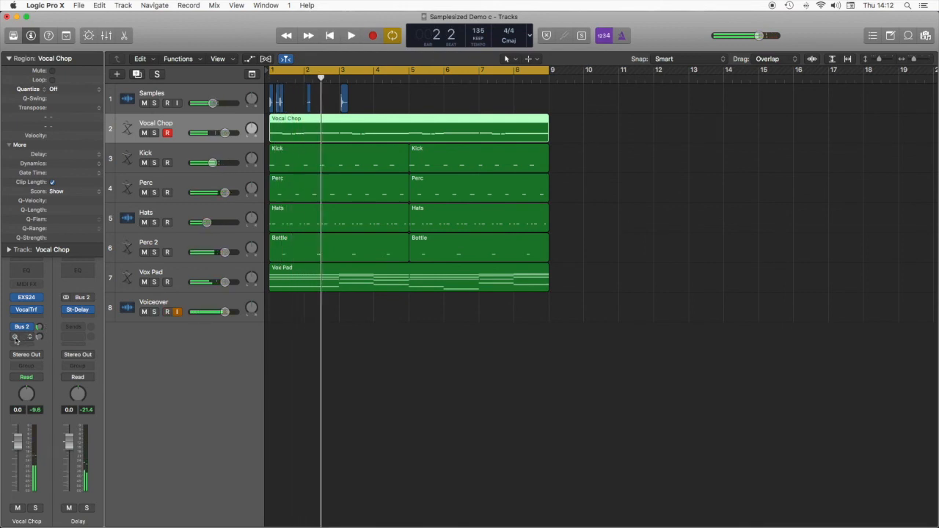
- Enable the Vocal Chop track's Bus 3 send to the Aux 4 channel with ChromaVerb
{"action": "left_click", "coordinate": [15, 338]}
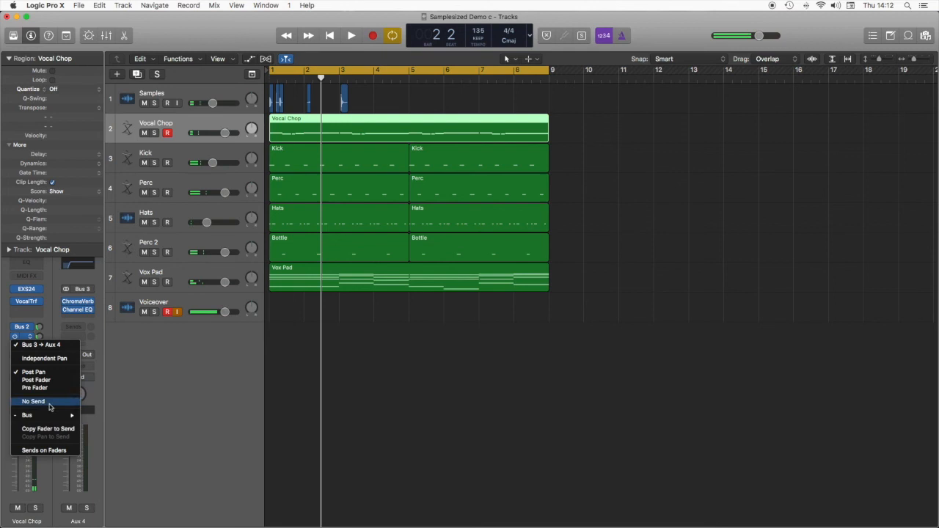
{"action": "mouse_move", "coordinate": [45, 416]}
{"action": "left_click", "coordinate": [107, 230]}
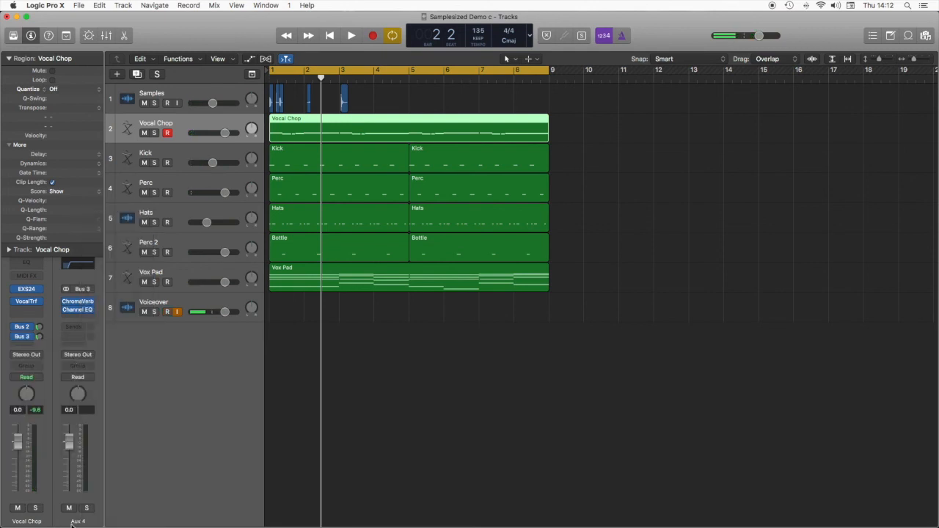
- Rename the Aux 4 channel as Reverb and play back the first bars of the loop
{"action": "double_click", "coordinate": [81, 522]}
{"action": "type", "text": "Reve"}
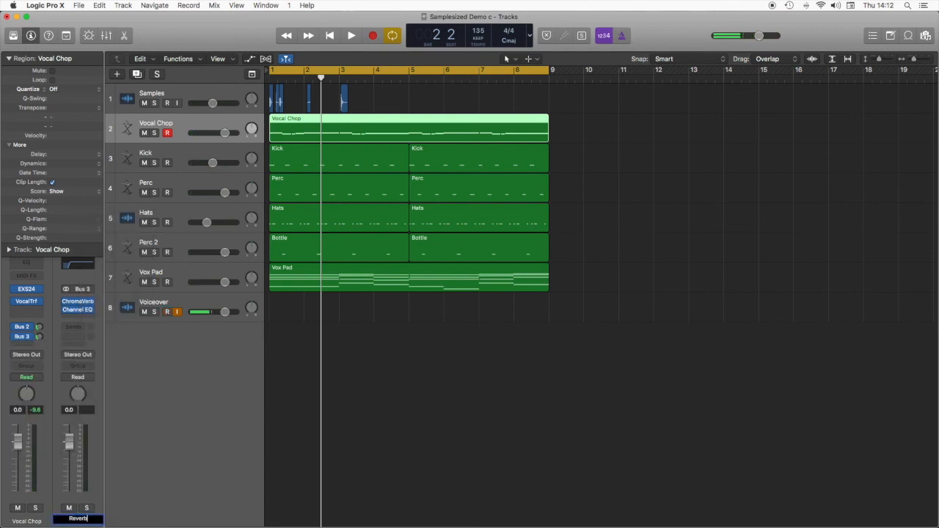
{"action": "type", "text": "rb"}
{"action": "key", "text": "Return"}
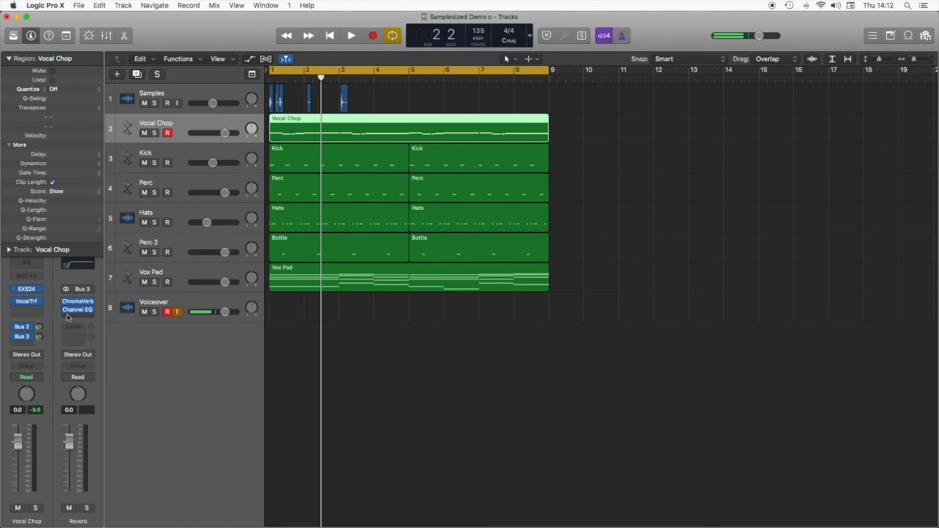
{"action": "key", "text": "space"}
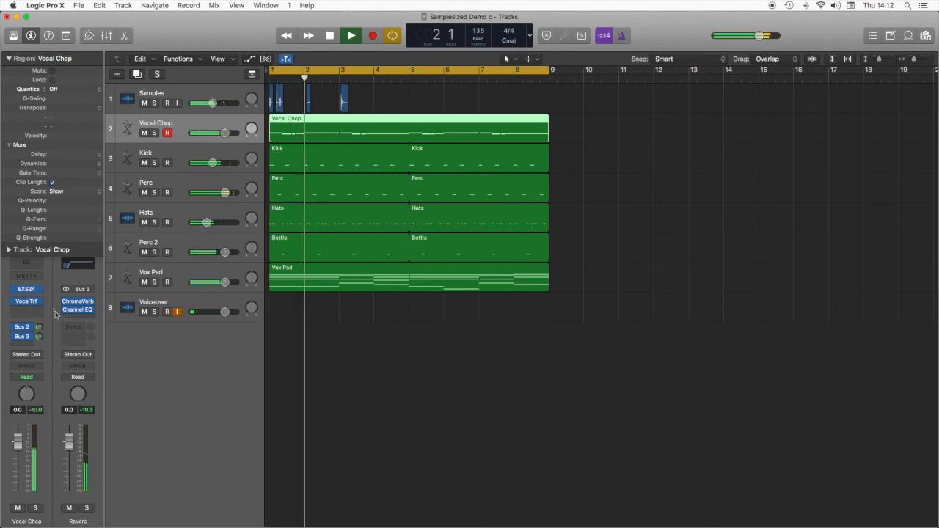
{"action": "key", "text": "space"}
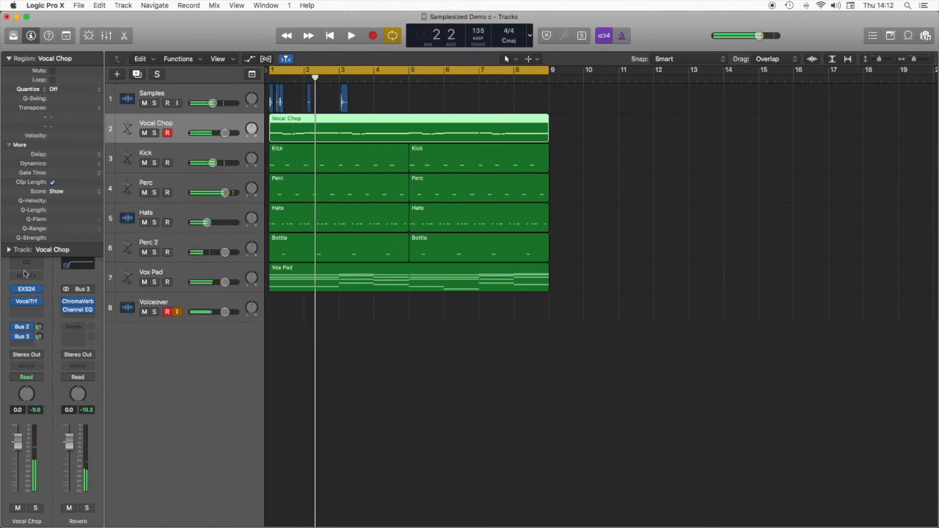
- Open the Channel EQ on the Vocal Chop track with the 100hz filter setting, and enable and adjust its high-cut filter
{"action": "left_click", "coordinate": [68, 56]}
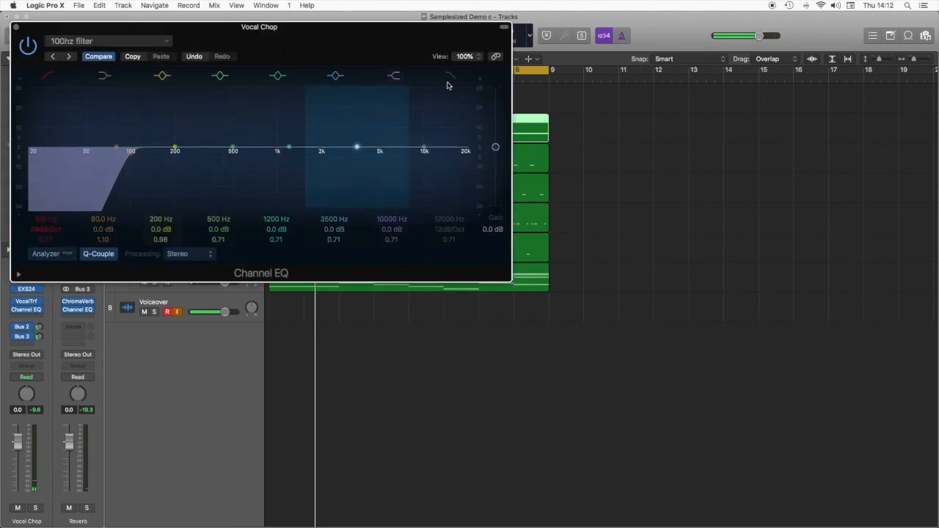
{"action": "left_click", "coordinate": [453, 78]}
{"action": "mouse_move", "coordinate": [445, 218]}
{"action": "left_mouse_down"}
{"action": "mouse_move", "coordinate": [451, 227]}
{"action": "mouse_move", "coordinate": [447, 220]}
{"action": "left_mouse_up"}
{"action": "left_click", "coordinate": [15, 27]}
- Deselect the Vocal Chop region and play back the full loop with the processed vocal lead
{"action": "left_click", "coordinate": [319, 108]}
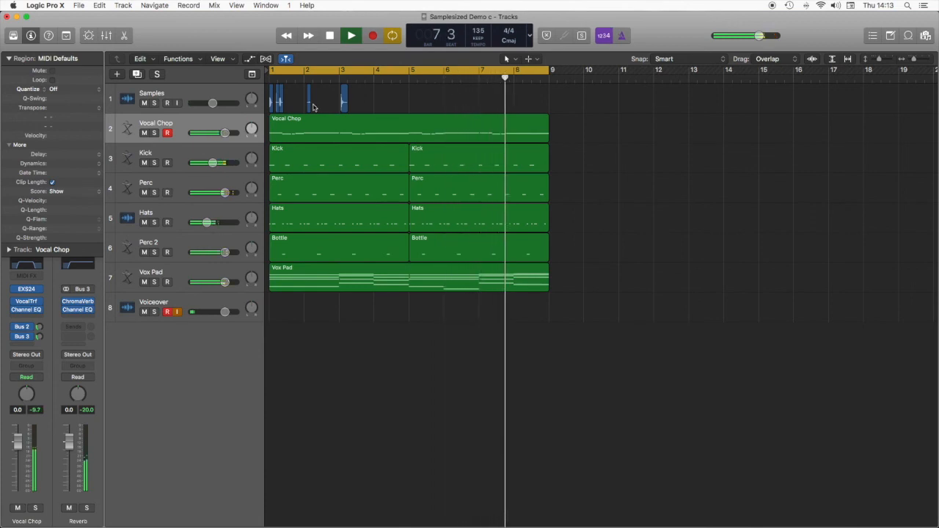
{"action": "key", "text": "space"}
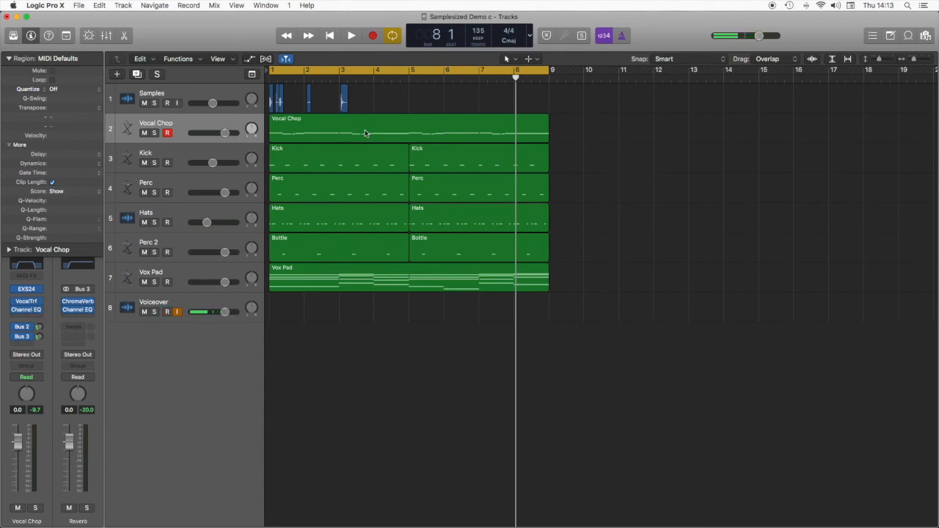
{"action": "key", "text": "space"}
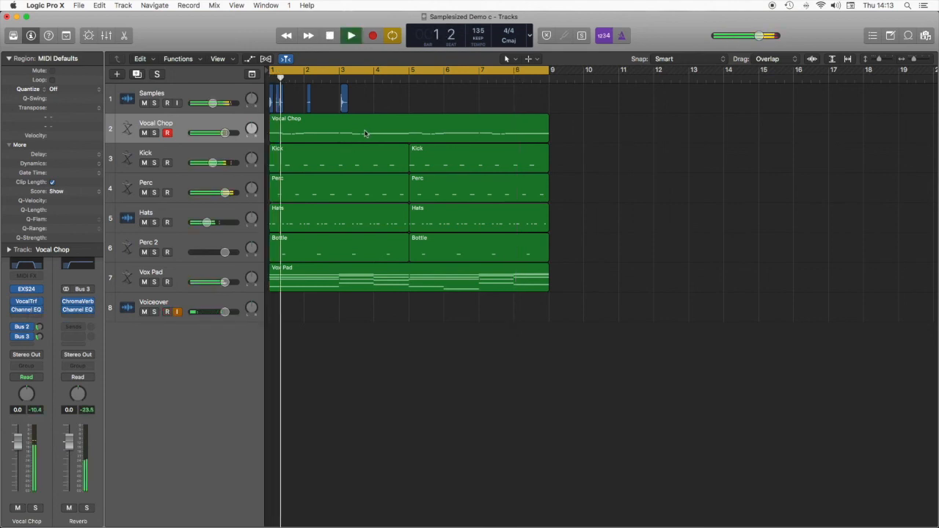